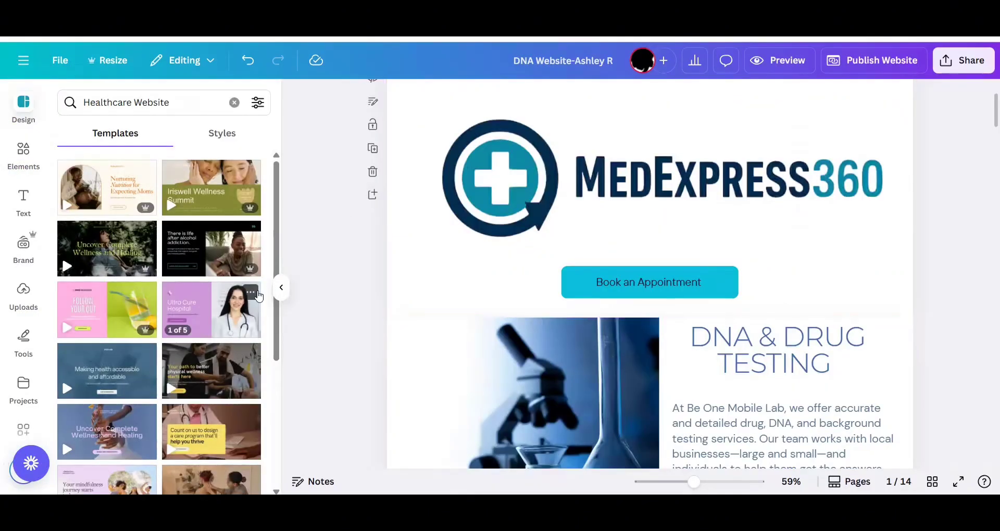
Look through the Healthcare Website template results and clear that search.
scroll(259, 296, down, 3)
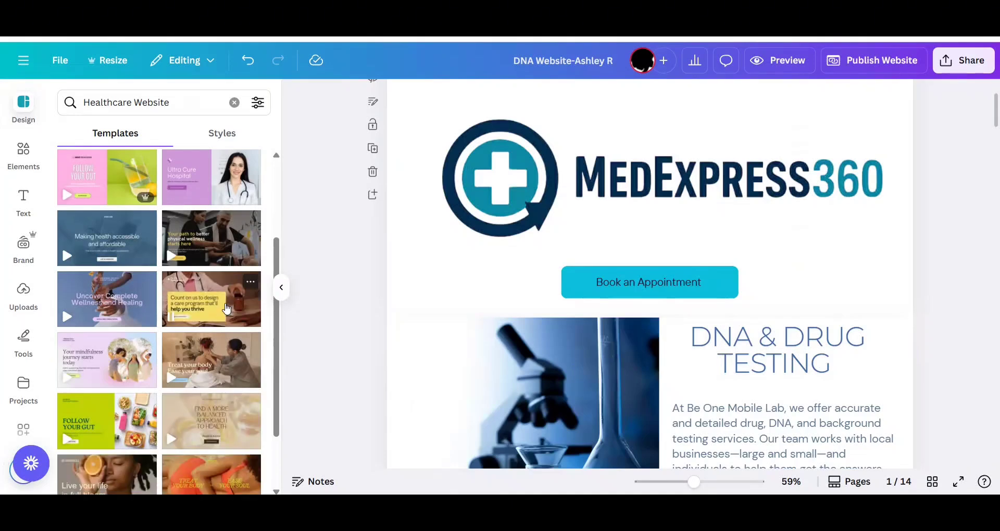
scroll(226, 308, down, 2)
scroll(227, 309, down, 2)
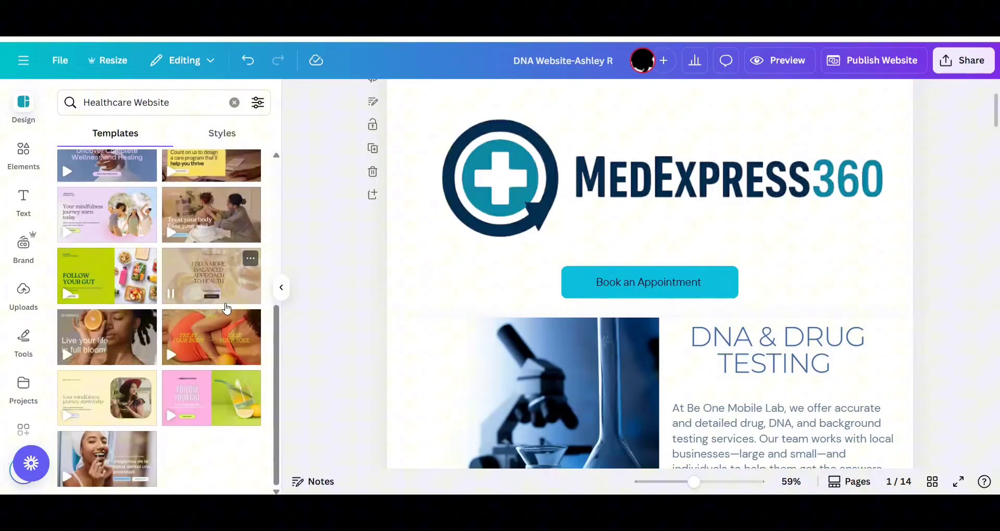
click(235, 102)
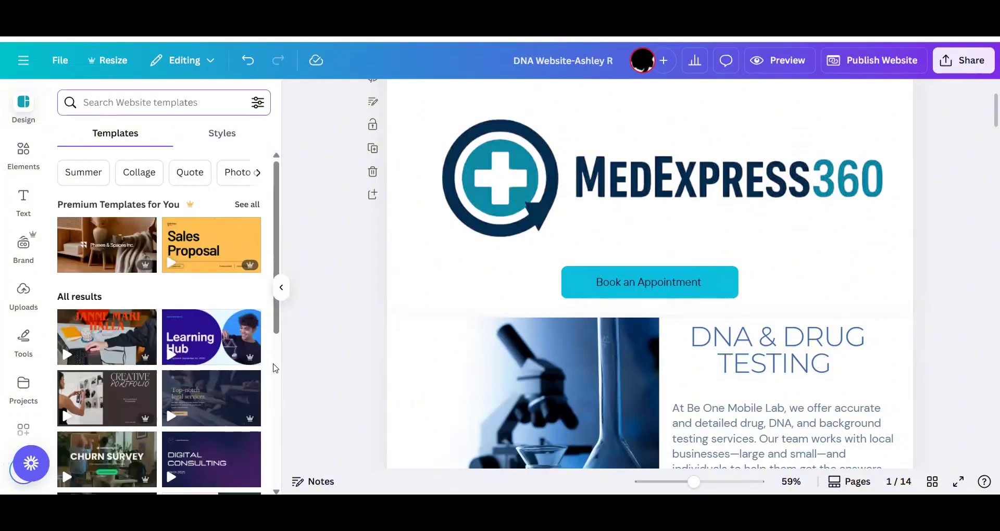
Look through the full, unfiltered list of website templates for suitable page designs.
scroll(275, 368, down, 2)
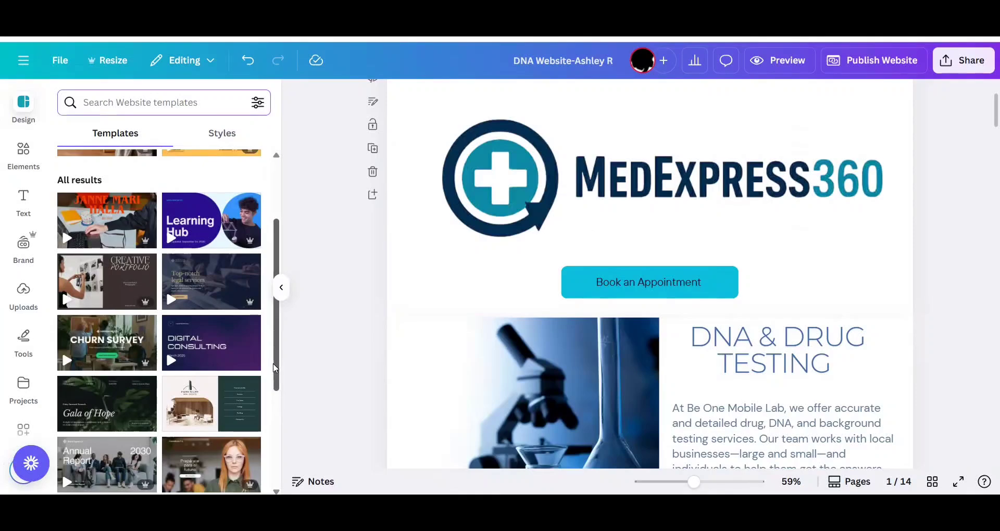
scroll(275, 368, down, 2)
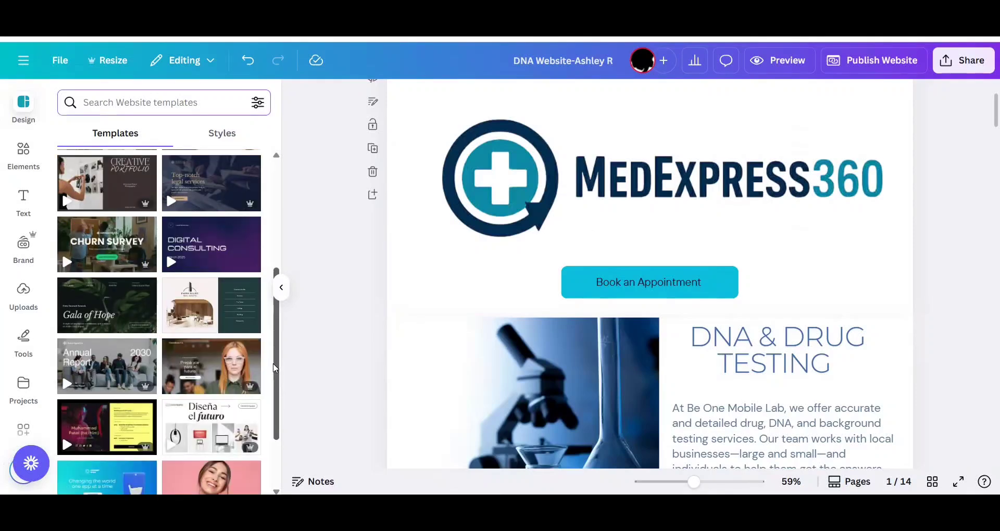
scroll(275, 368, down, 2)
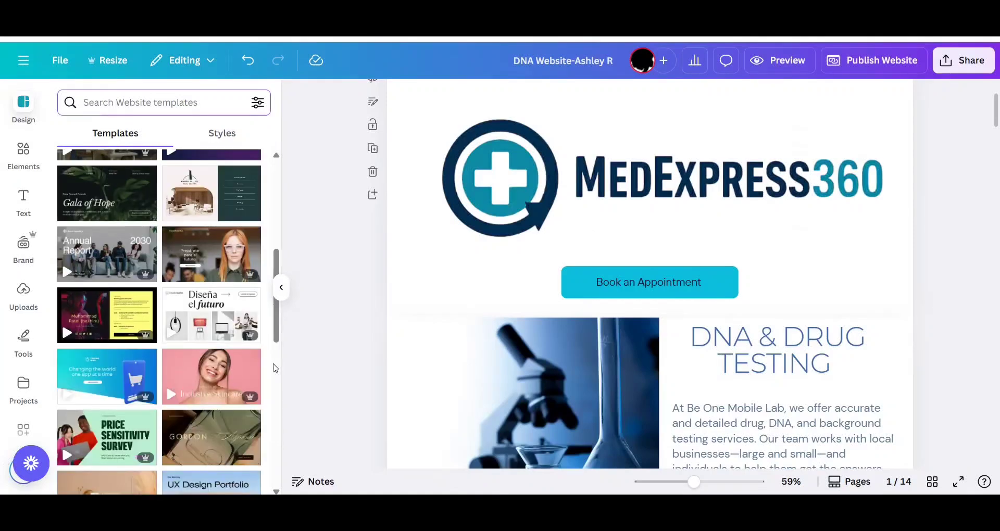
scroll(275, 368, down, 1)
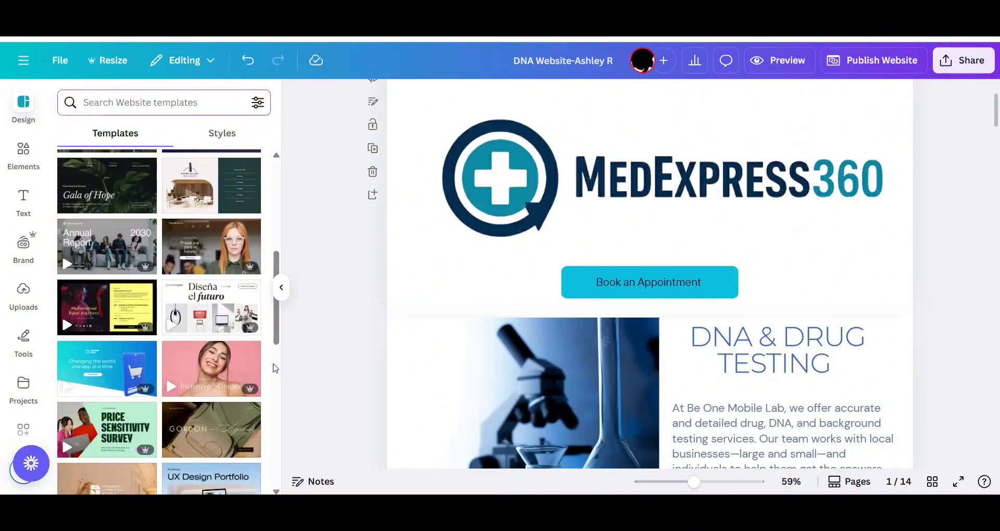
scroll(275, 368, down, 2)
scroll(275, 368, down, 2)
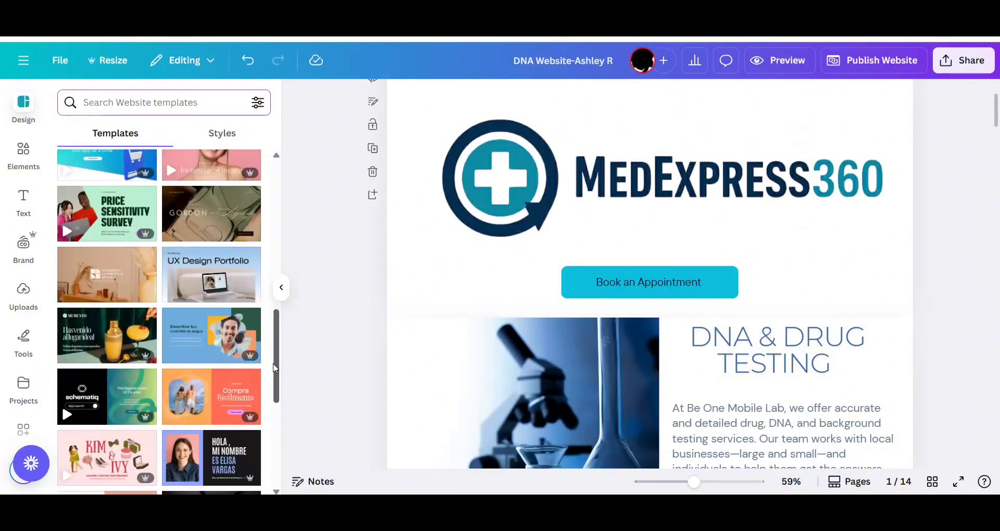
scroll(275, 368, down, 2)
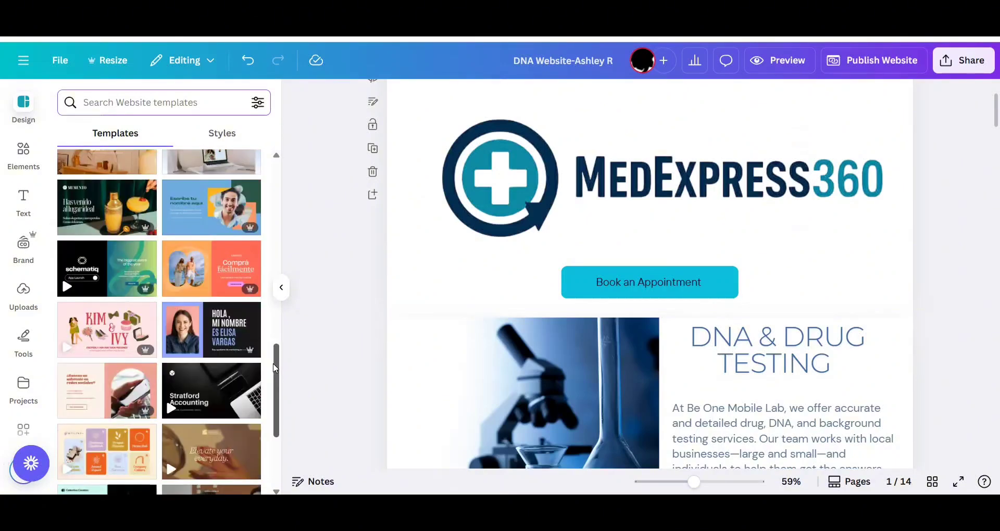
scroll(274, 368, down, 2)
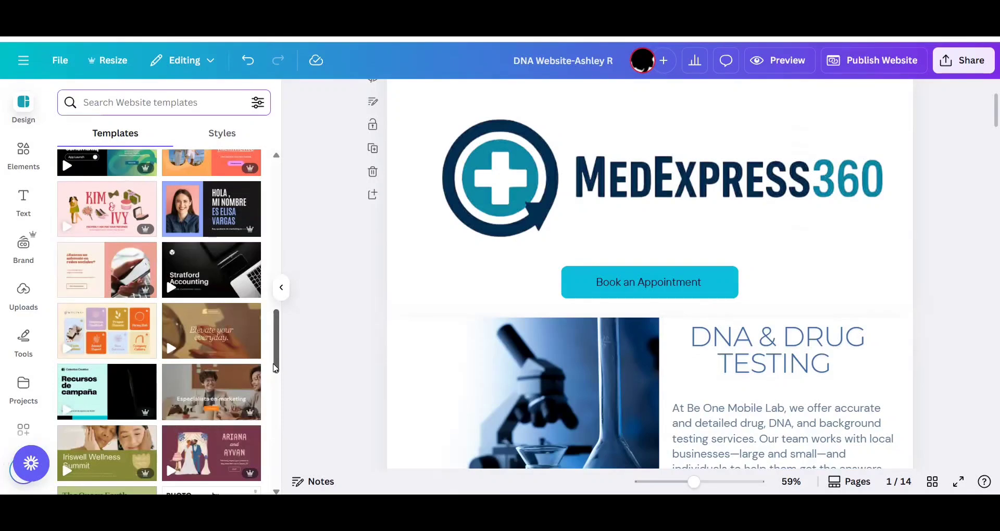
scroll(275, 368, down, 2)
scroll(275, 368, down, 2)
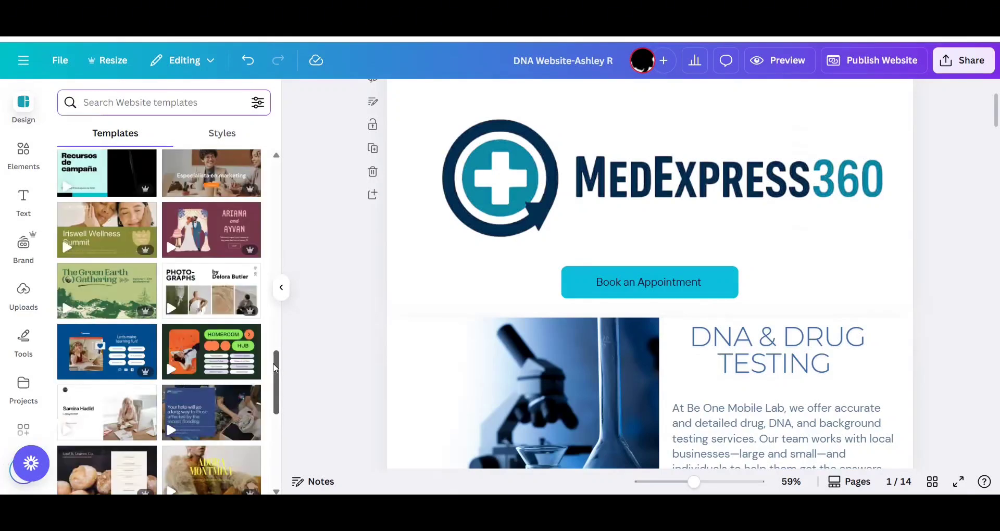
scroll(275, 368, down, 1)
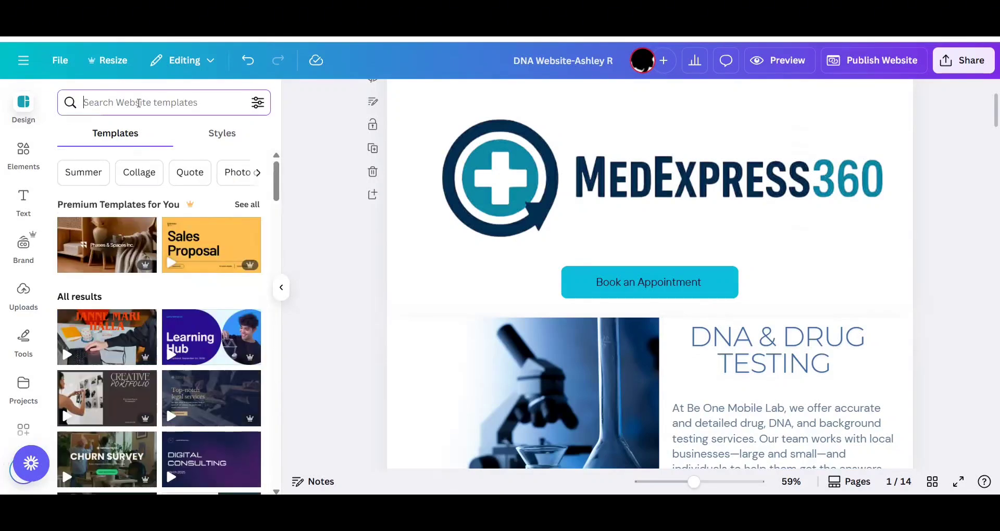
Search the templates for Service Websites and view the pages of the "Naranja Negocios Servicios Sitio Web" template.
click(138, 103)
text(se)
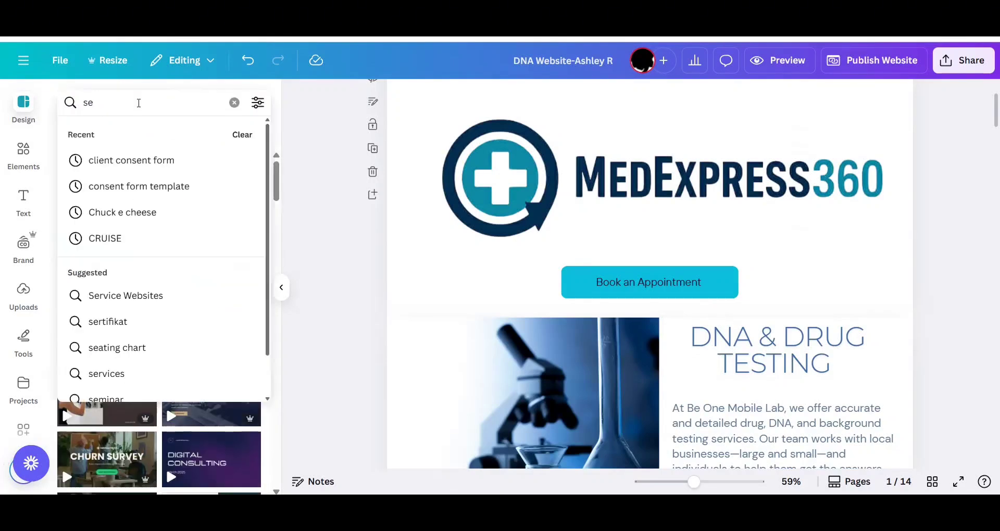
click(159, 297)
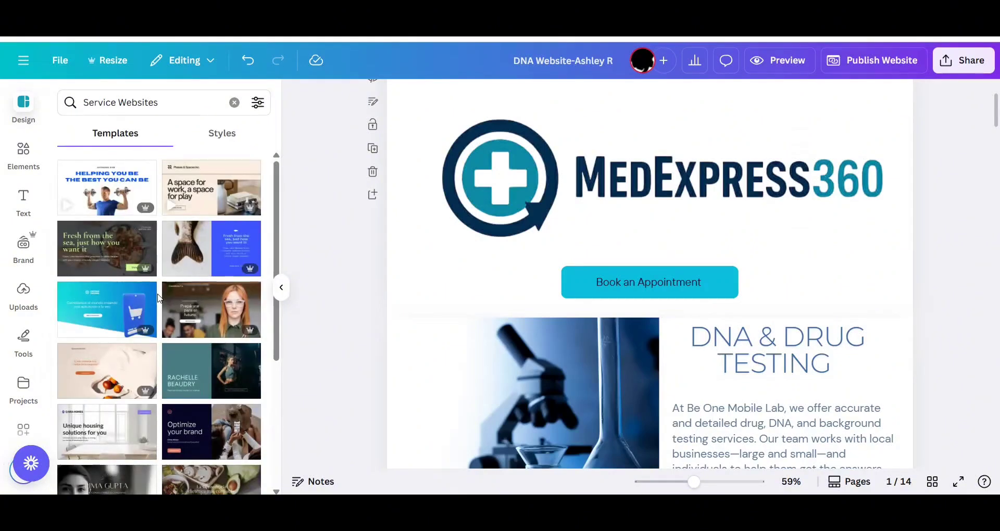
click(190, 314)
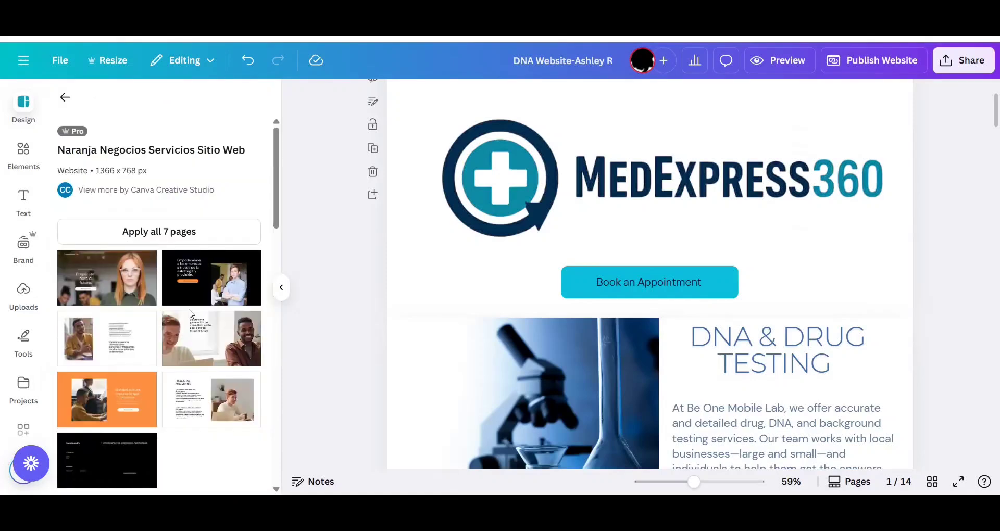
click(64, 98)
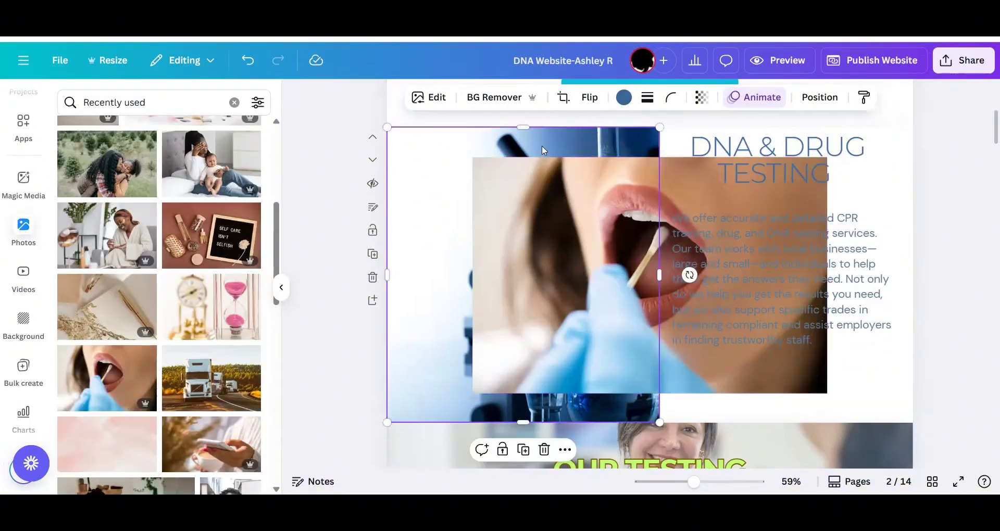
Crop and extend the mouth-swab photo so it fills the area beside the DNA & Drug Testing text.
click(565, 449)
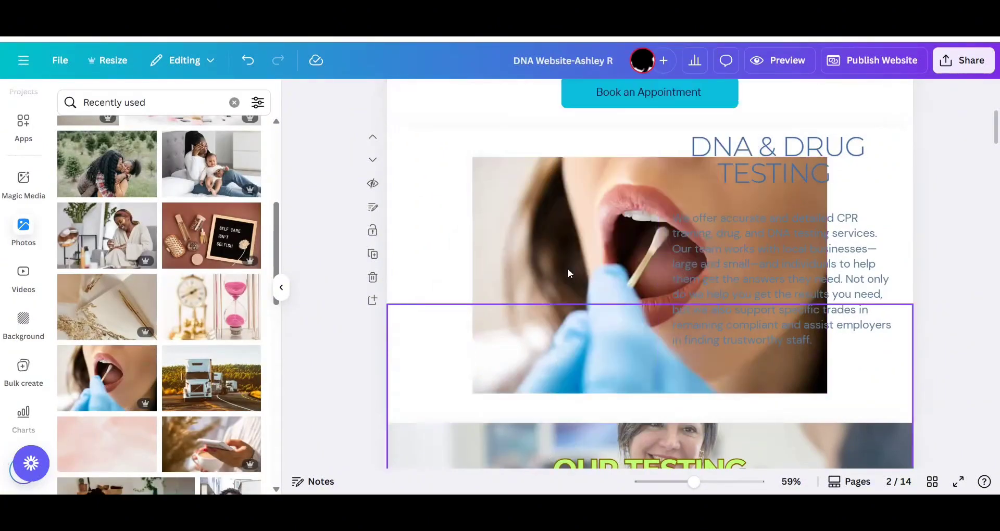
drag(567, 268, 483, 268)
drag(740, 268, 649, 268)
drag(518, 157, 518, 129)
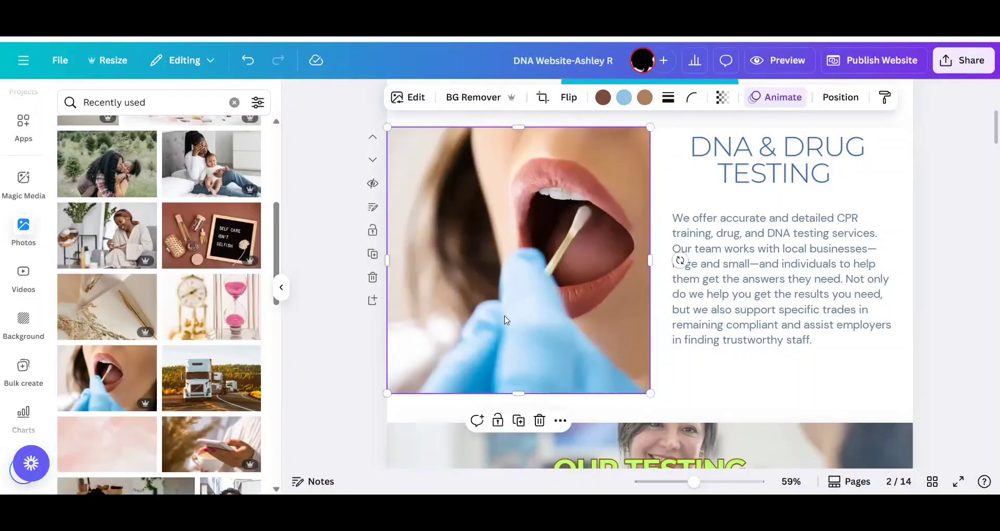
drag(518, 394, 518, 423)
click(966, 263)
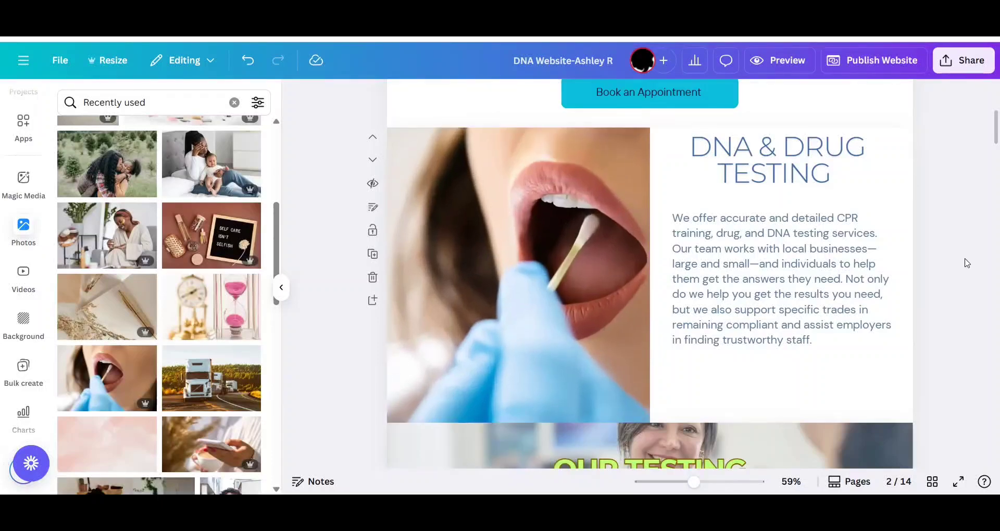
Widen the mouth-swab photo slightly toward the DNA & Drug Testing text, to about 695 by 768.
scroll(781, 260, down, 1)
click(649, 249)
drag(649, 250, 657, 251)
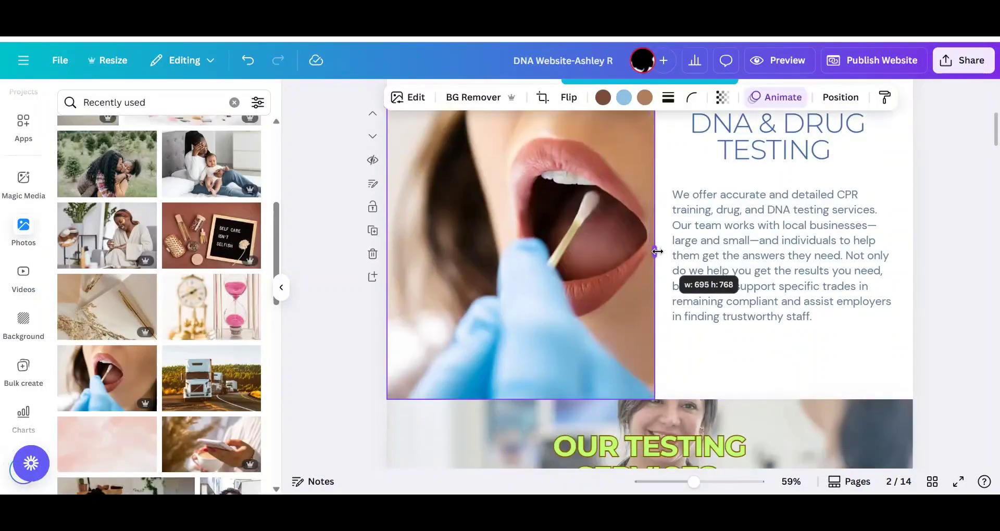
scroll(939, 248, up, 2)
click(939, 248)
Set the text color of the "Our Testing Services" heading to white.
scroll(939, 248, down, 2)
scroll(348, 341, down, 5)
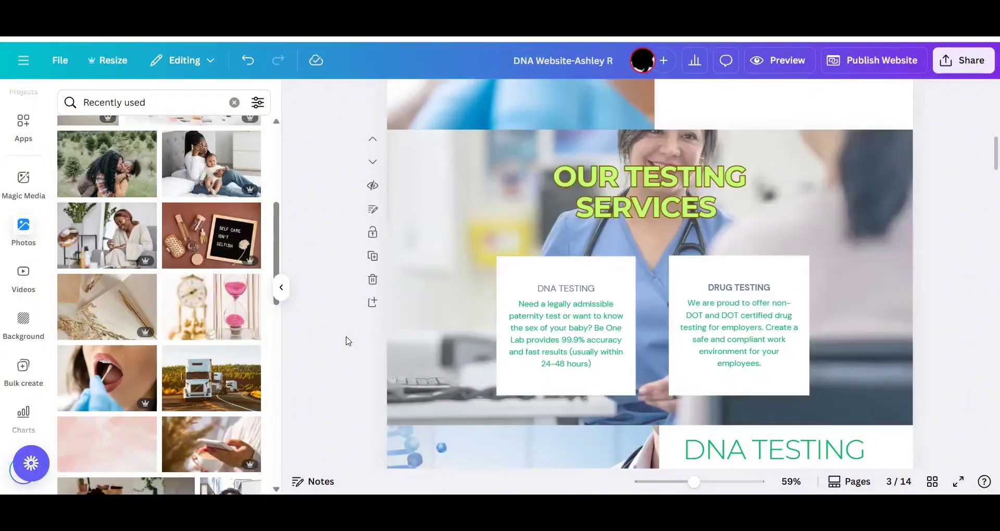
scroll(348, 341, up, 6)
scroll(347, 341, down, 6)
click(647, 201)
click(497, 99)
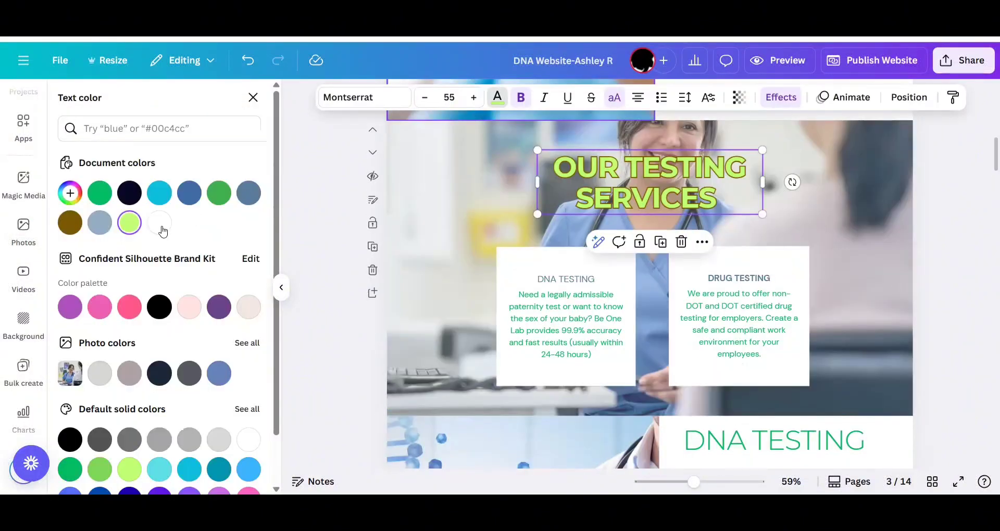
click(160, 226)
click(307, 329)
Set the outline effect color of the "Our Testing Services" heading to Aqua blue #0cc0df.
click(787, 103)
click(251, 370)
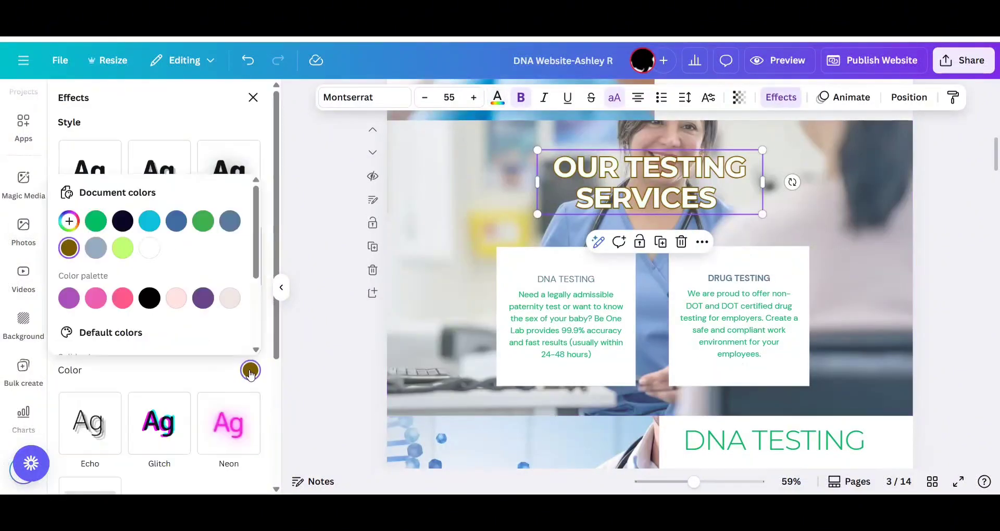
click(229, 220)
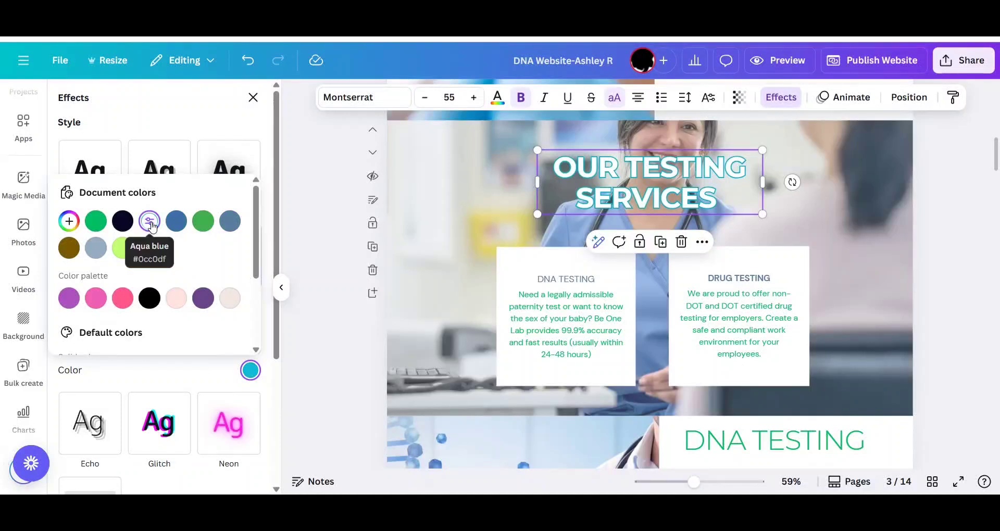
click(175, 222)
click(149, 221)
Set the description text in the DNA Testing card to the dark navy document color.
double_click(550, 334)
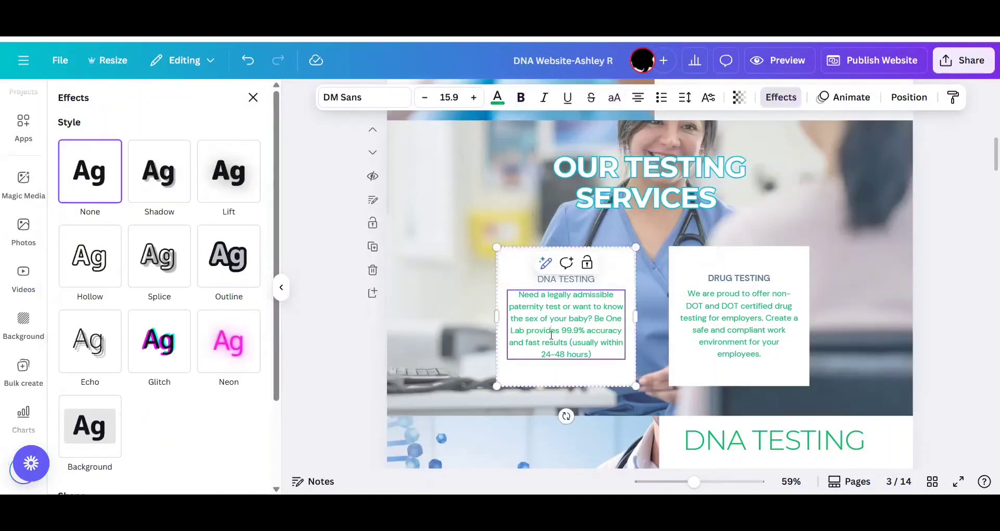
click(497, 98)
click(248, 193)
scroll(341, 237, up, 5)
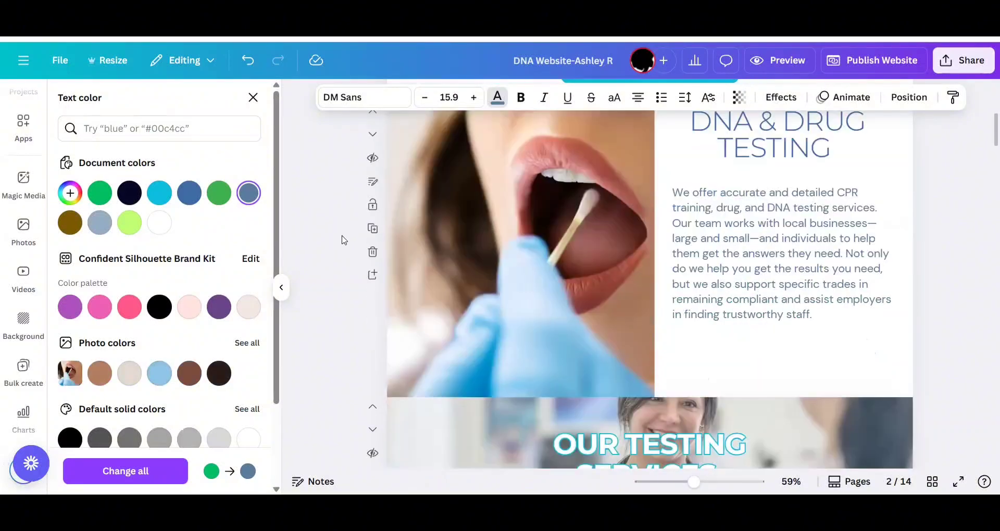
scroll(342, 238, down, 3)
click(749, 161)
click(579, 430)
click(249, 201)
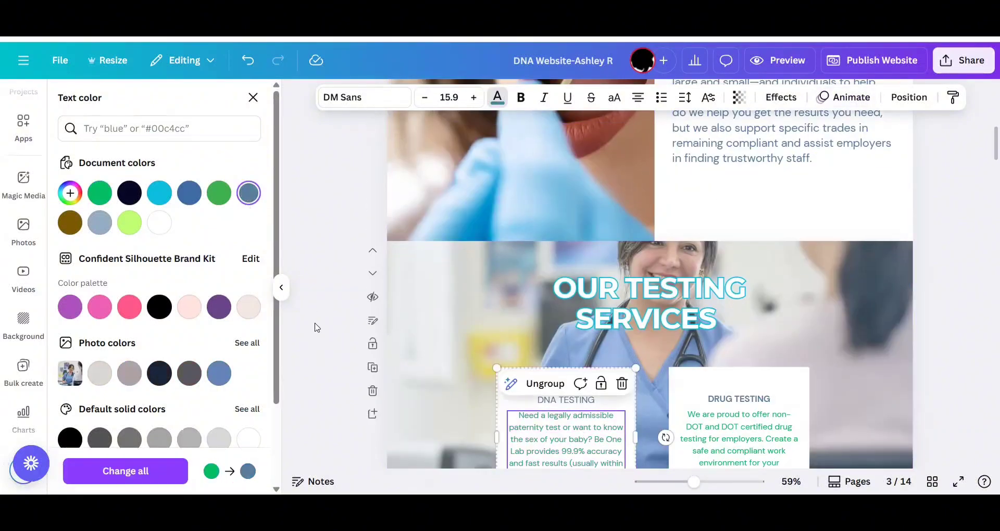
click(129, 193)
click(339, 296)
scroll(331, 314, down, 3)
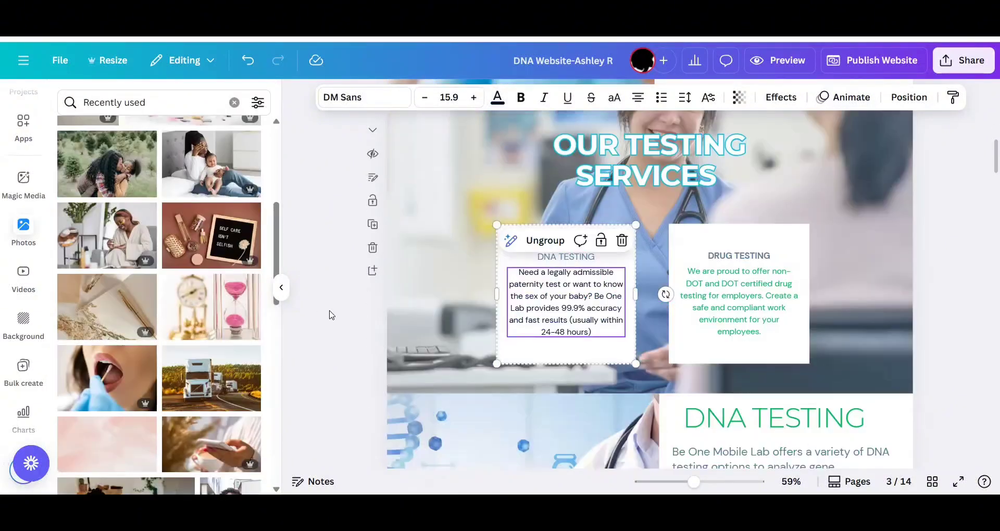
click(331, 314)
Set the title text of the DNA Testing card to the aqua blue document color.
click(575, 260)
click(497, 97)
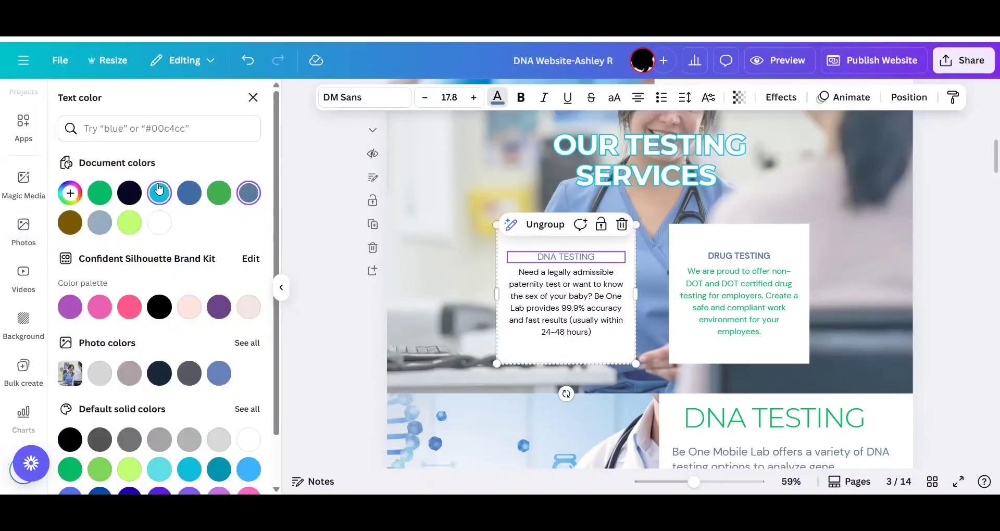
click(159, 193)
Set the outline effect color of the "Our Testing Services" heading to Blue #3d6da4.
click(749, 151)
click(764, 96)
click(250, 371)
click(176, 221)
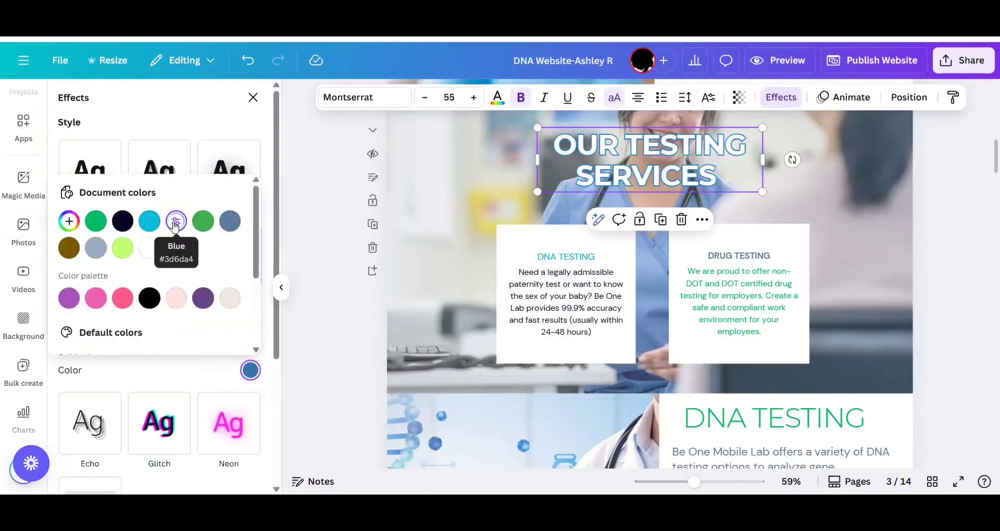
Recolor the Drug Testing card with an aqua blue title and dark navy description text.
click(748, 258)
click(748, 258)
click(496, 103)
click(159, 194)
click(726, 297)
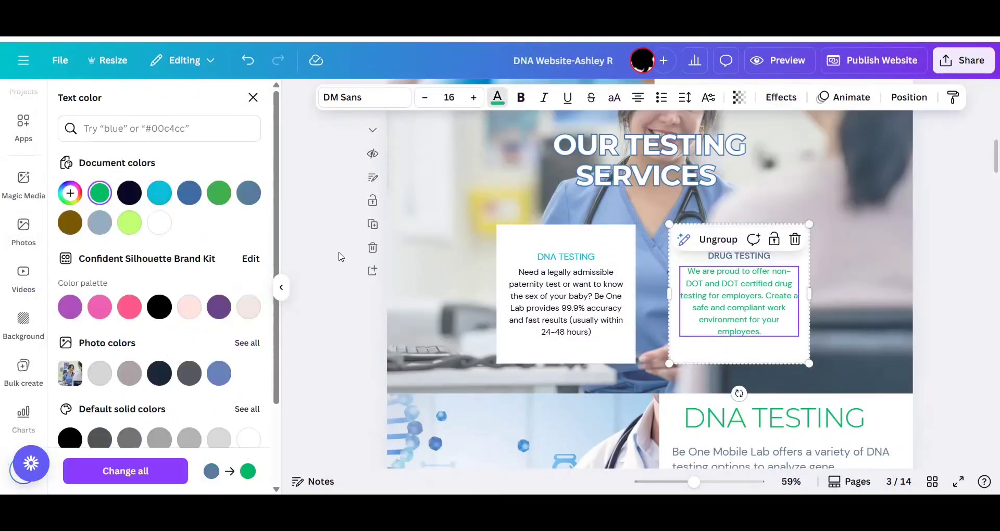
click(129, 194)
click(732, 259)
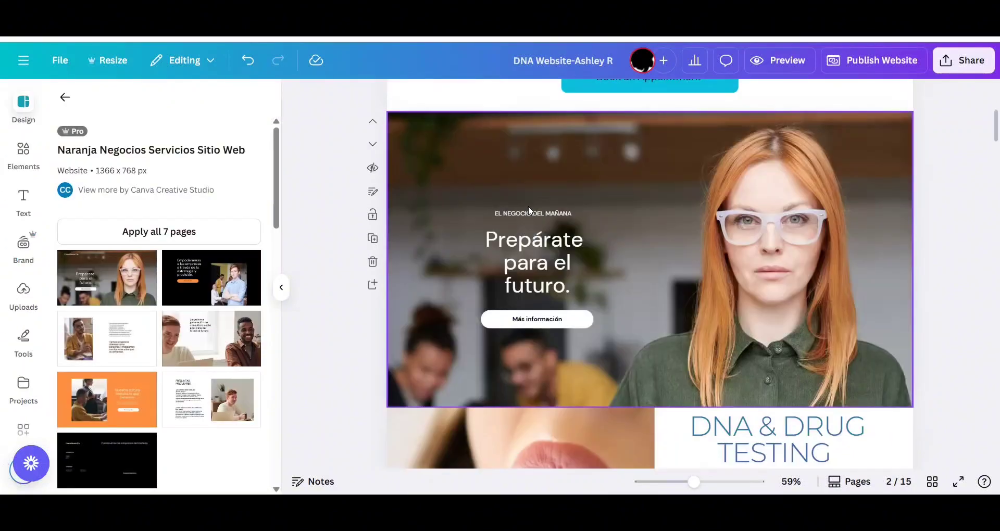
Replace the Spanish headline on the added template page with "FAST ACCURATE PROFESSIONAL" and fit the text box to it.
scroll(964, 319, down, 5)
scroll(964, 319, down, 3)
scroll(965, 319, up, 8)
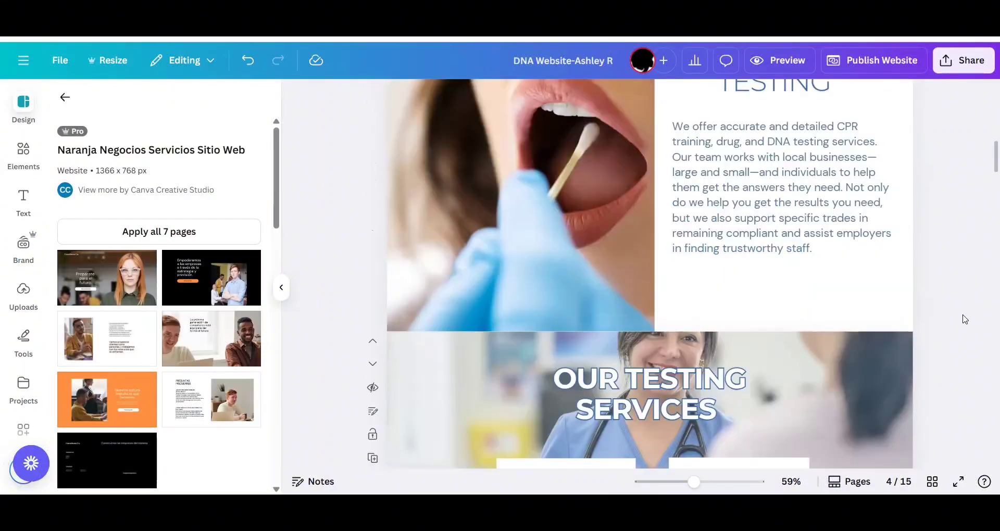
click(586, 261)
double_click(587, 261)
scroll(586, 261, down, 3)
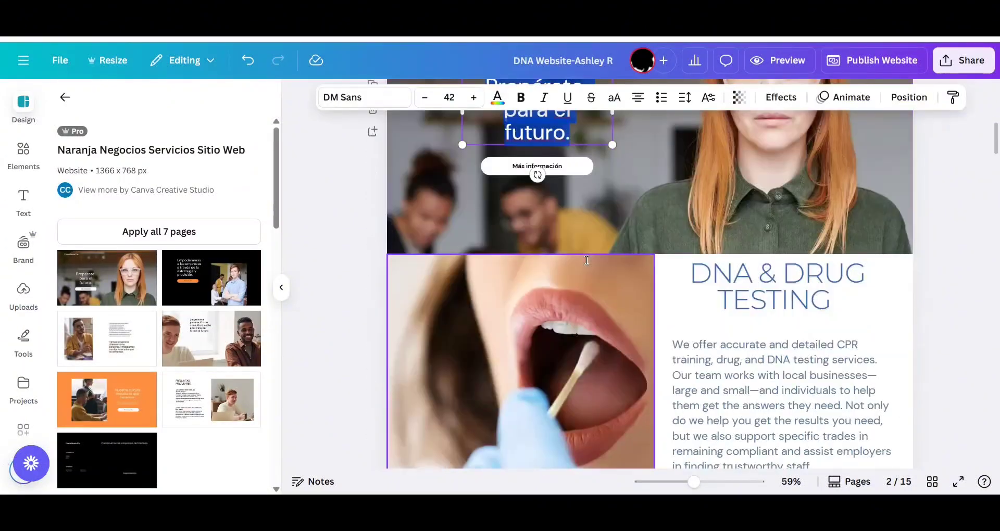
scroll(586, 261, up, 3)
text(F)
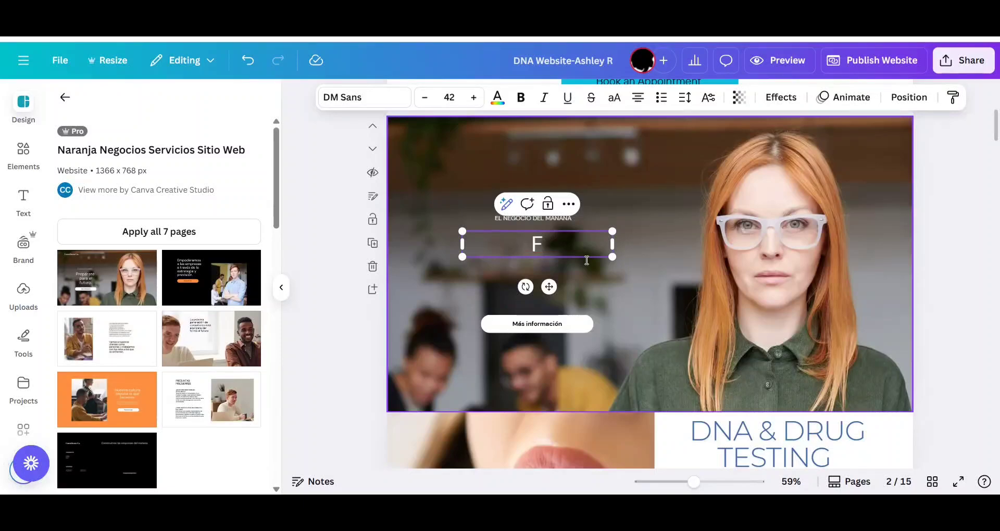
text(asT ACCURATE PROFESSIONAL)
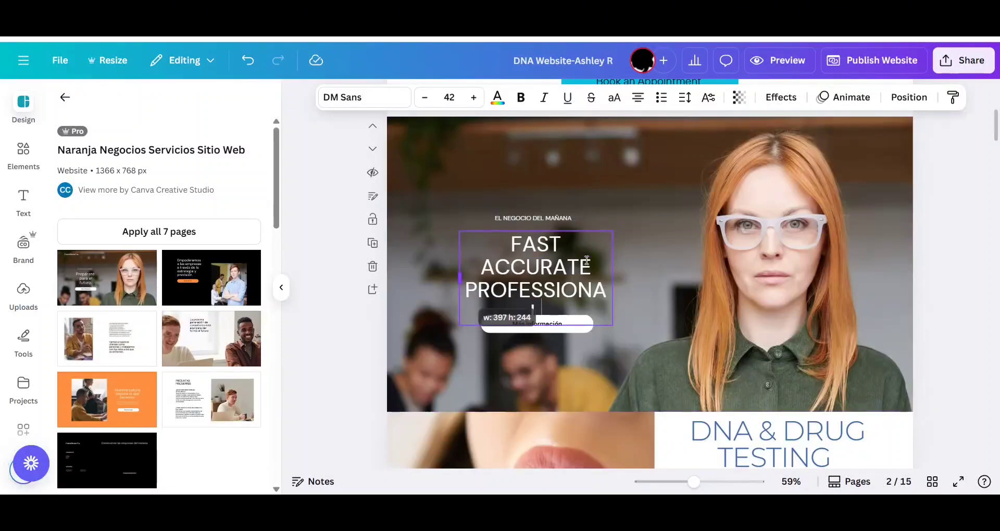
Change the white button's label below the headline to "BOOK AN APPOINTMENT".
double_click(558, 324)
text(b)
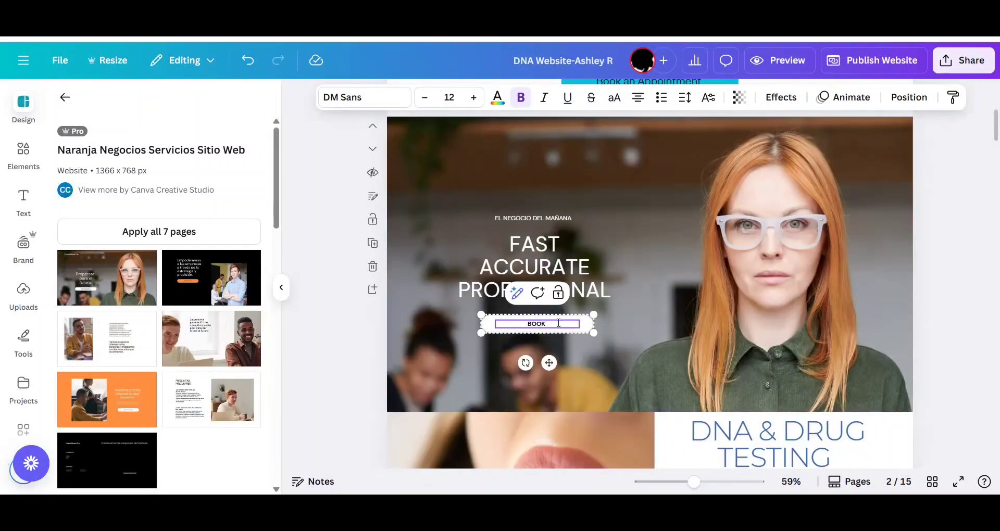
text(ook an appointment)
Delete the small Spanish tagline above the headline and remove the woman's photo from the page background.
click(553, 218)
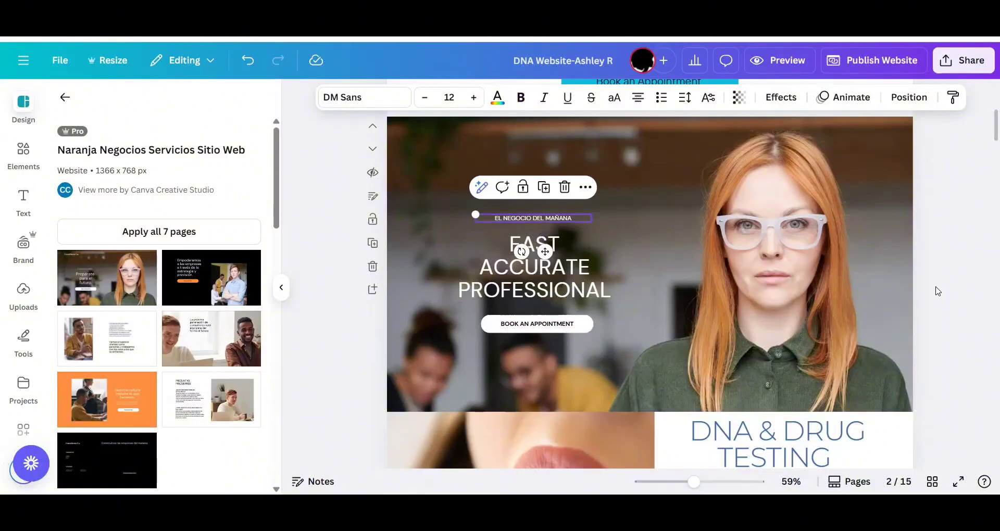
scroll(582, 252, up, 1)
click(569, 239)
click(414, 99)
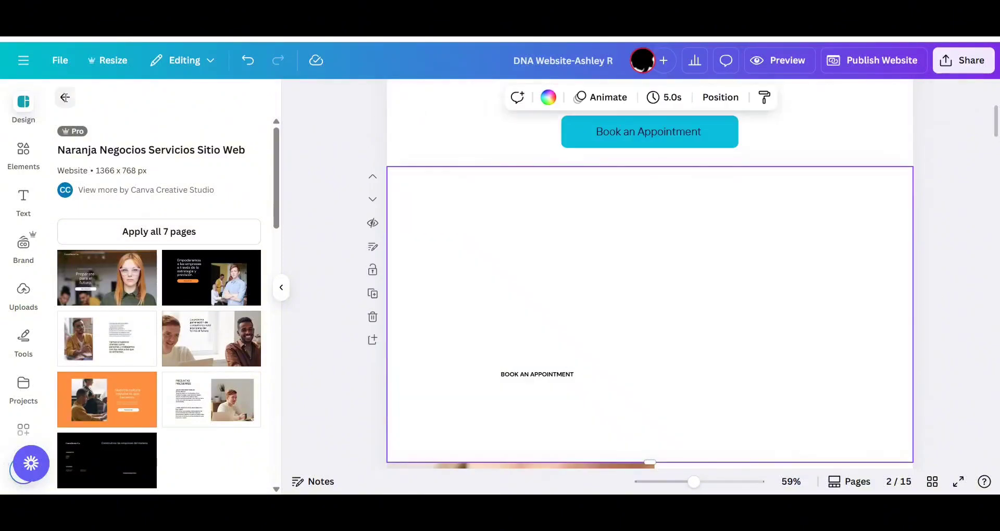
Search the photo library for "medical office background".
click(65, 97)
scroll(23, 336, down, 4)
click(23, 320)
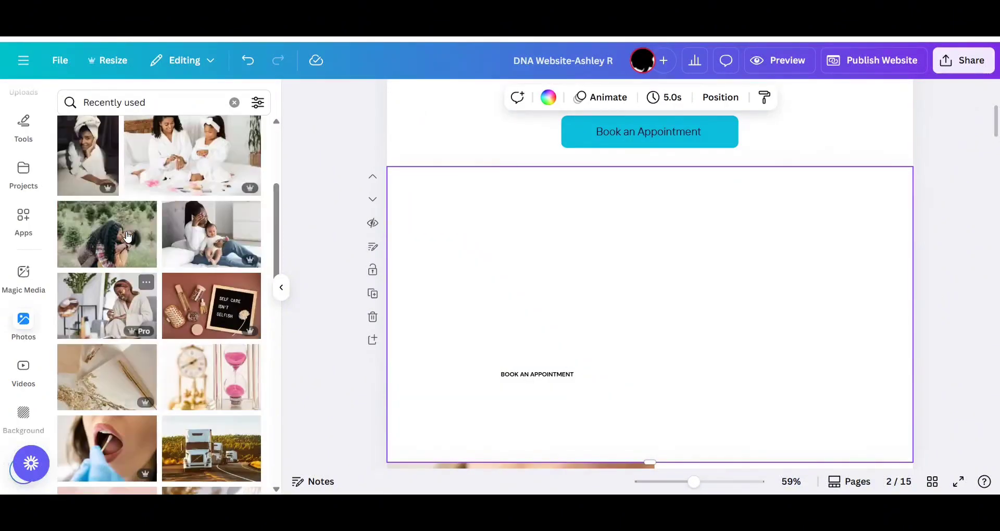
click(234, 103)
scroll(249, 277, down, 10)
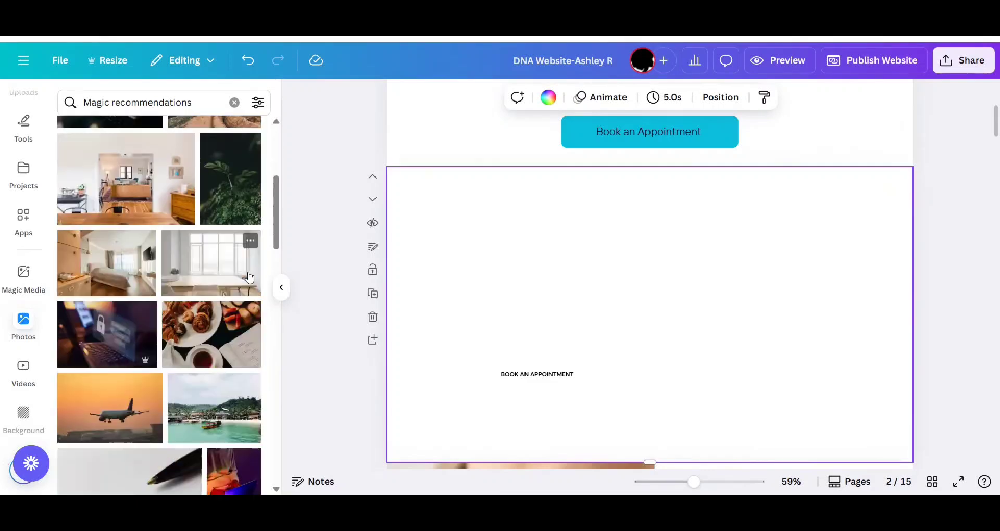
scroll(249, 277, down, 10)
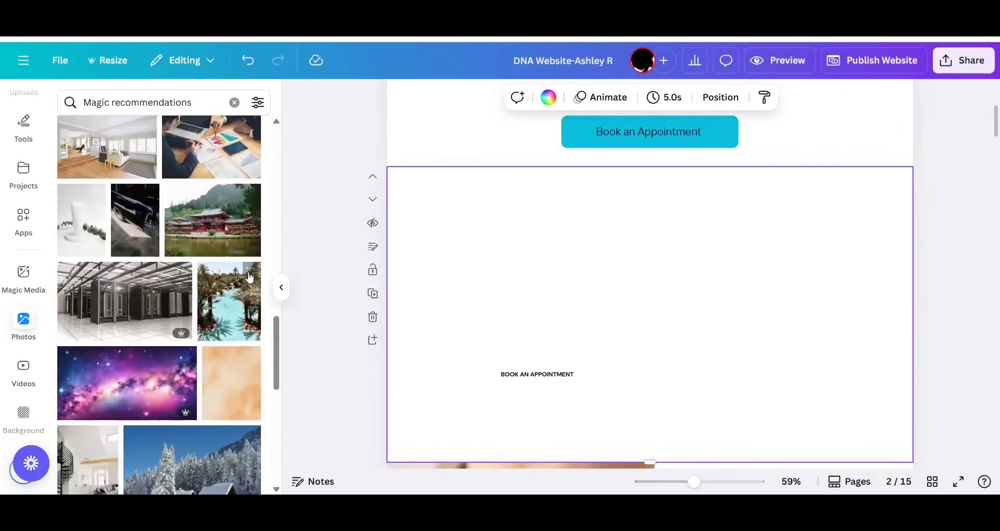
scroll(249, 277, down, 2)
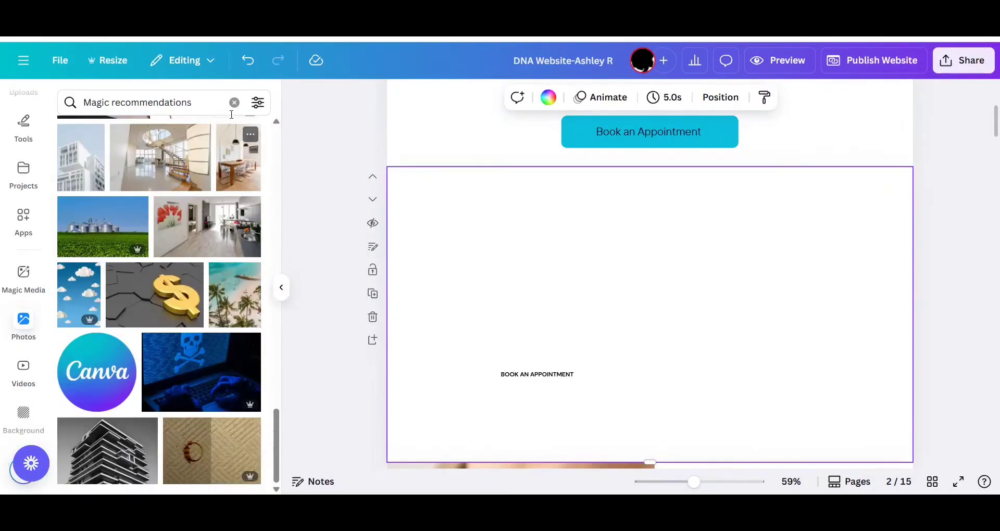
click(234, 102)
text(MEDICAL OFF)
click(198, 177)
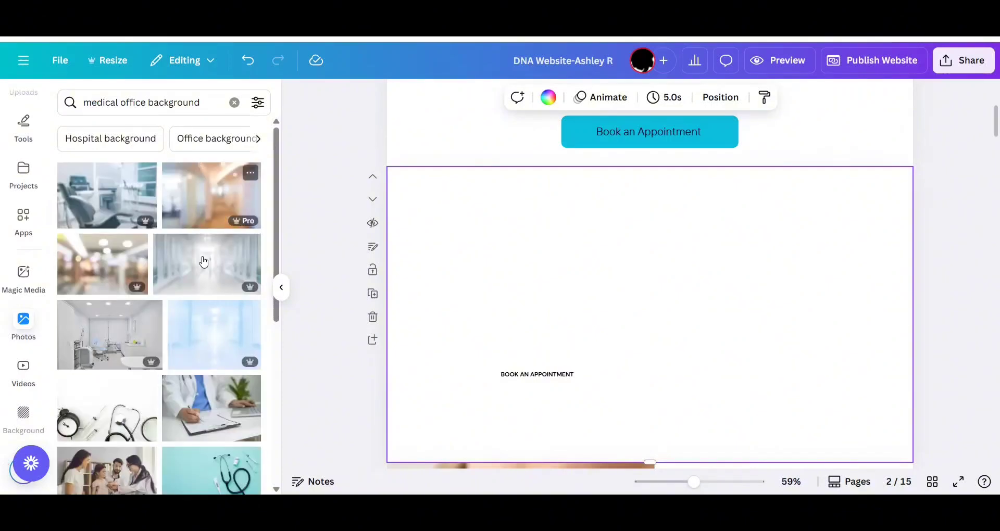
Insert the medical office photo with the white treatment table and stretch it to fill the whole page section.
scroll(203, 276, down, 10)
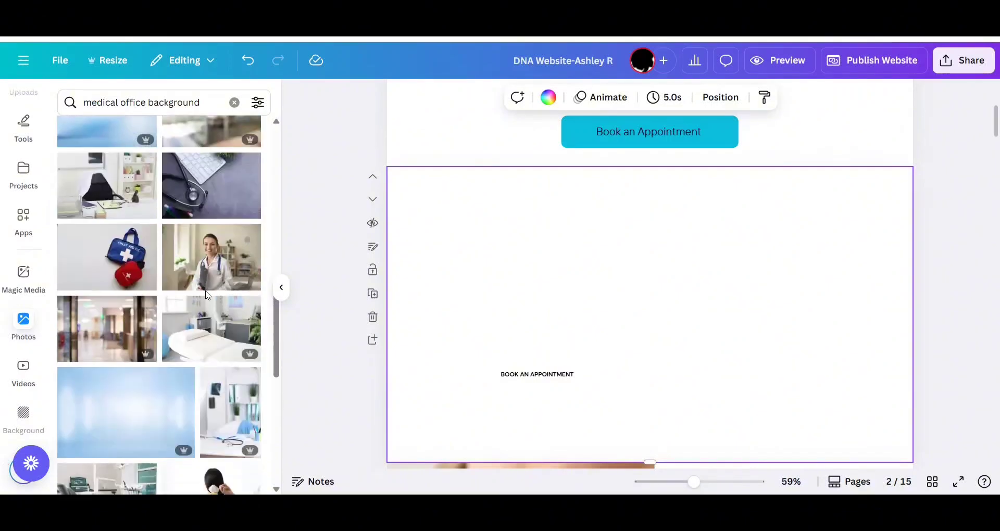
click(204, 348)
drag(473, 196, 428, 167)
drag(826, 431, 875, 462)
drag(871, 315, 913, 316)
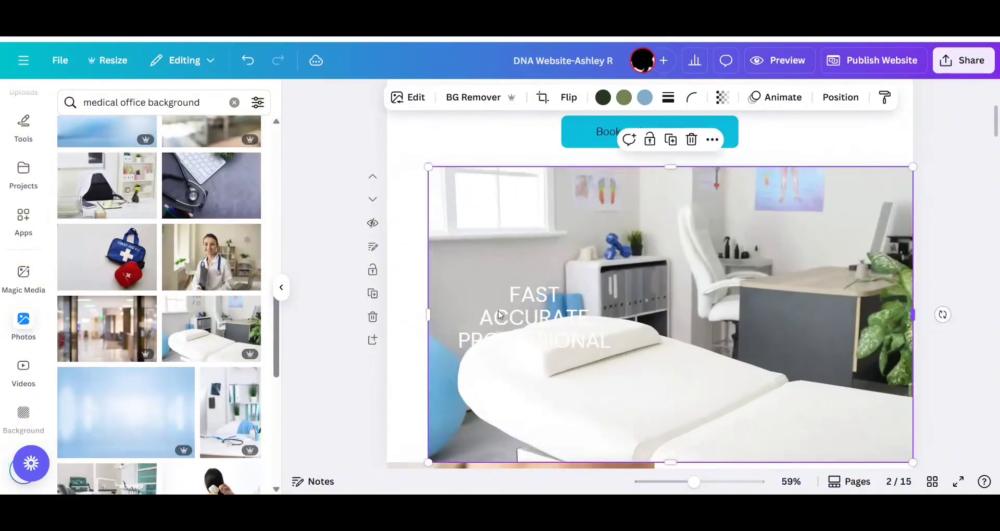
drag(428, 315, 387, 316)
Set the "FAST ACCURATE PROFESSIONAL" headline's text color to black.
click(521, 317)
click(497, 98)
click(100, 197)
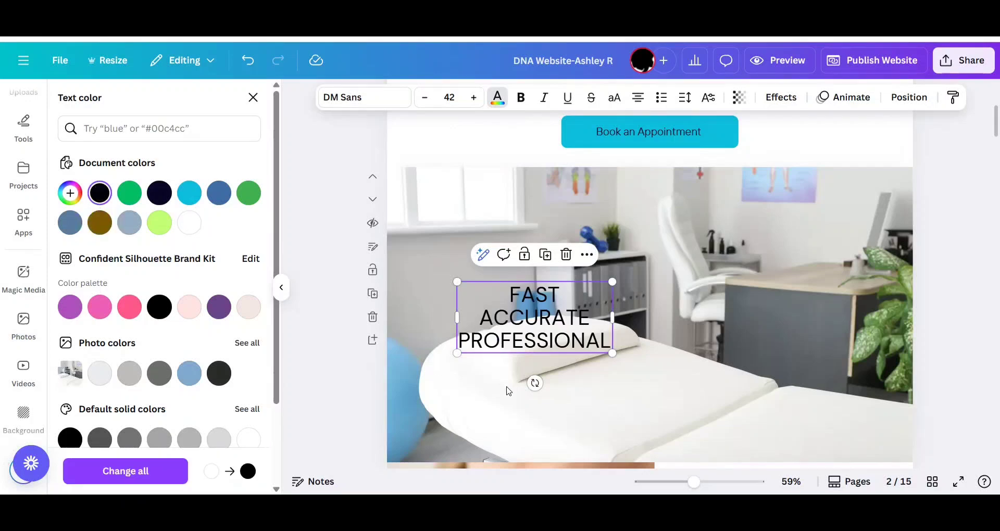
Send the medical office photo behind the "BOOK AN APPOINTMENT" button.
double_click(572, 379)
double_click(545, 377)
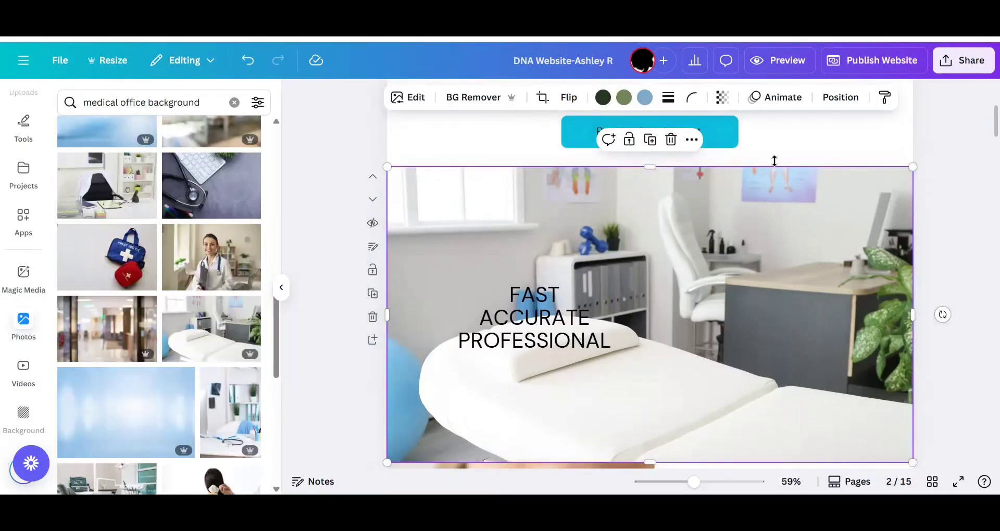
click(840, 97)
click(252, 196)
click(985, 368)
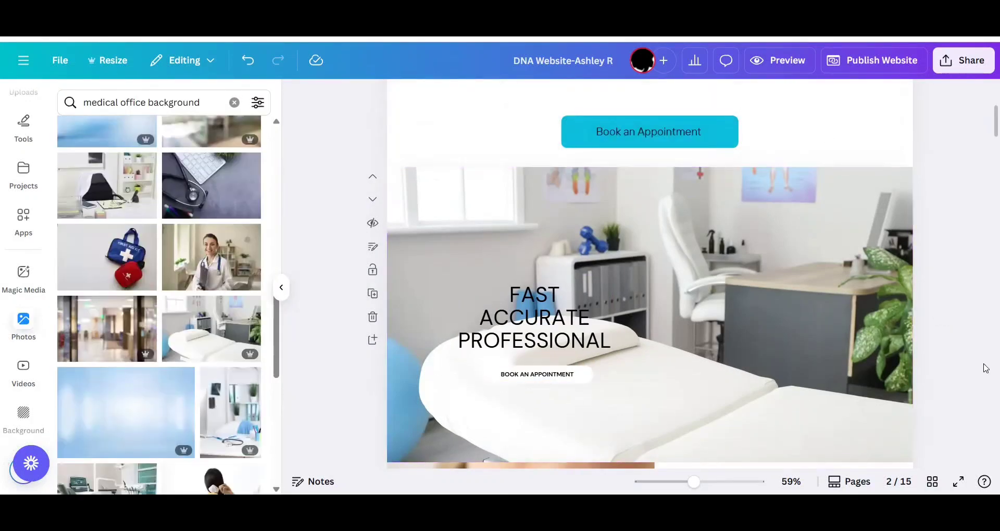
Try a light whole-image blur on the medical office photo.
scroll(223, 250, down, 15)
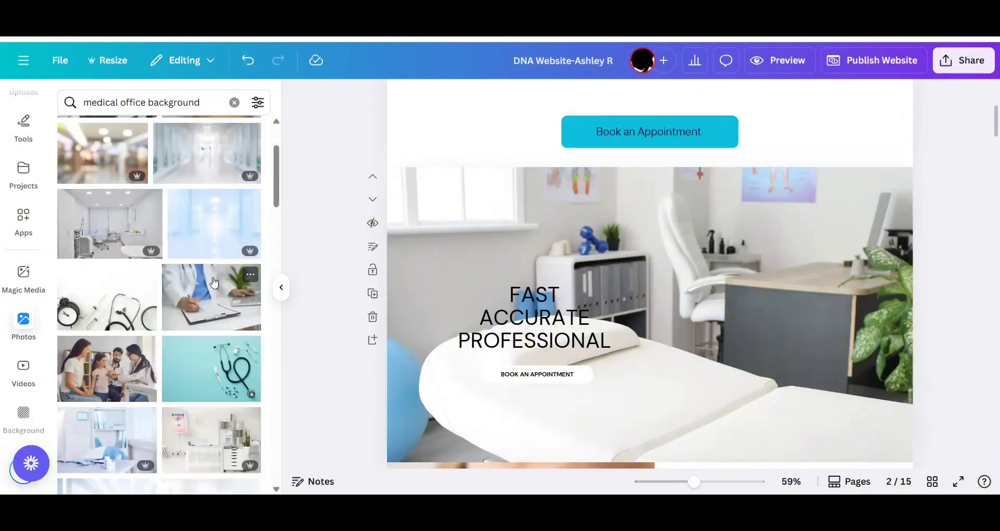
scroll(214, 281, down, 5)
click(410, 216)
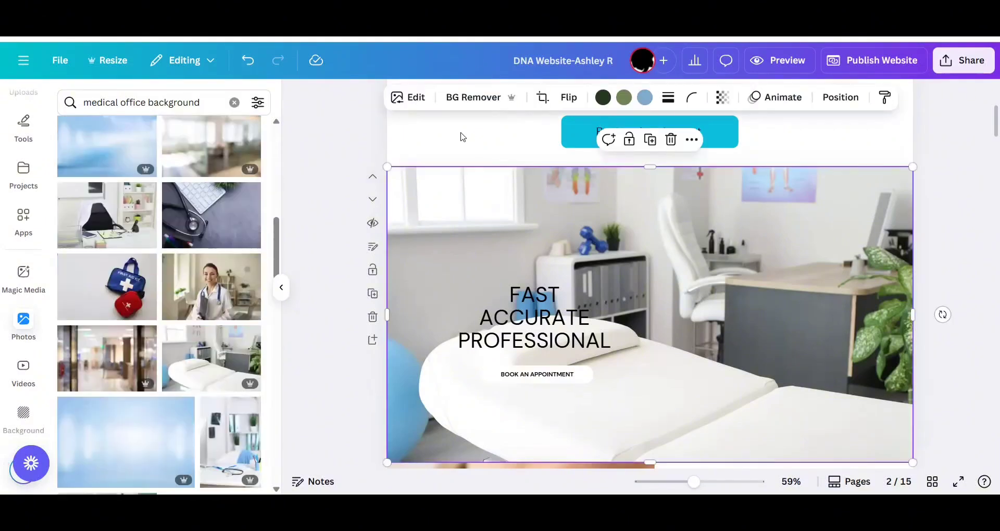
click(415, 98)
scroll(156, 312, down, 3)
click(211, 388)
click(237, 140)
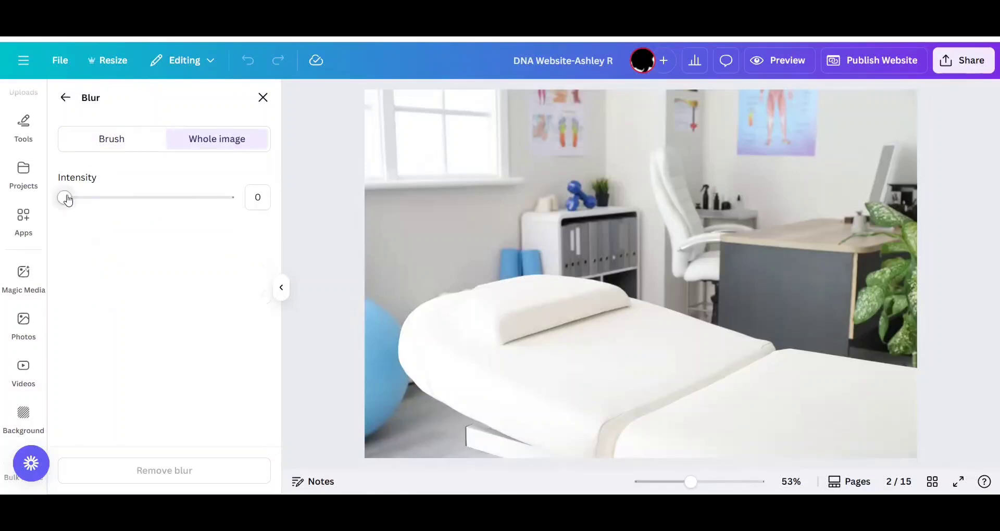
drag(68, 199, 99, 199)
click(71, 99)
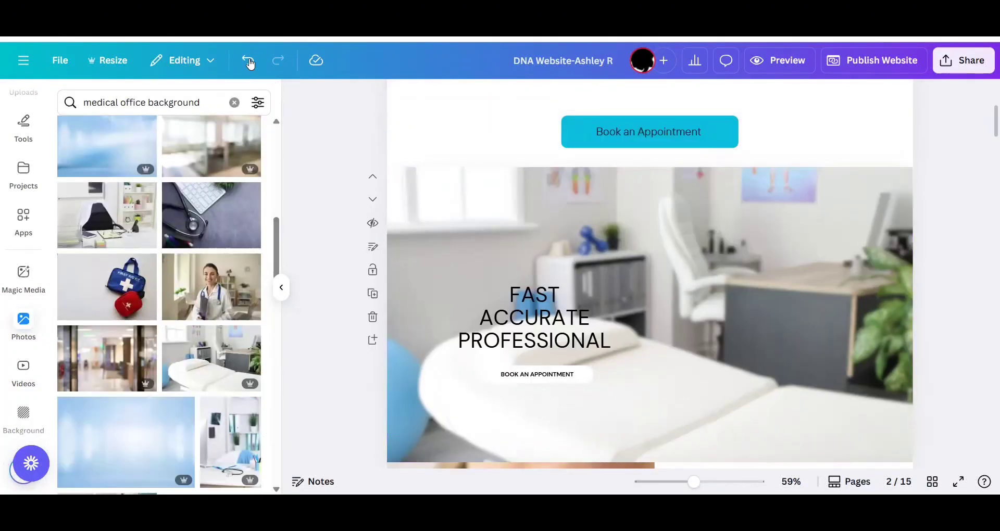
double_click(250, 62)
click(278, 65)
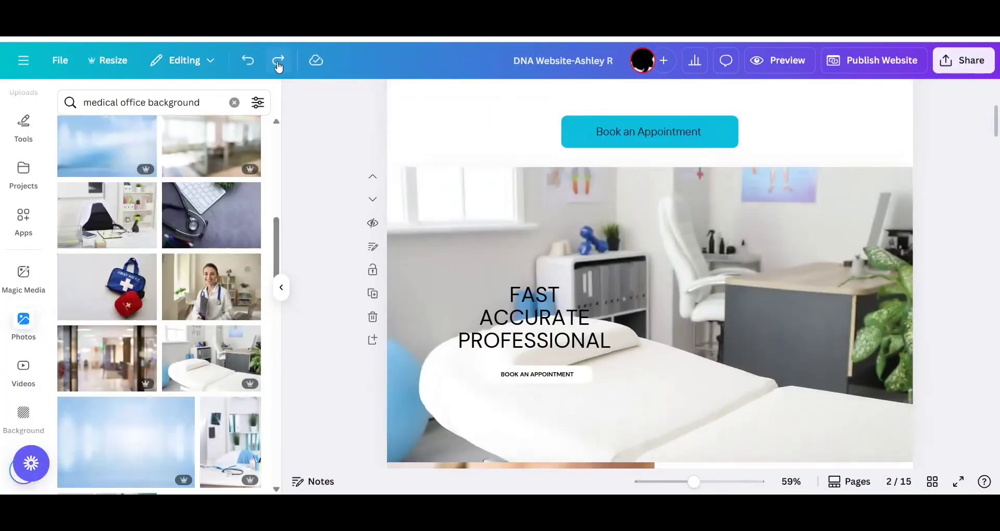
Try White #ffffff as the text color of the whole "FAST ACCURATE PROFESSIONAL" headline.
click(517, 292)
double_click(524, 298)
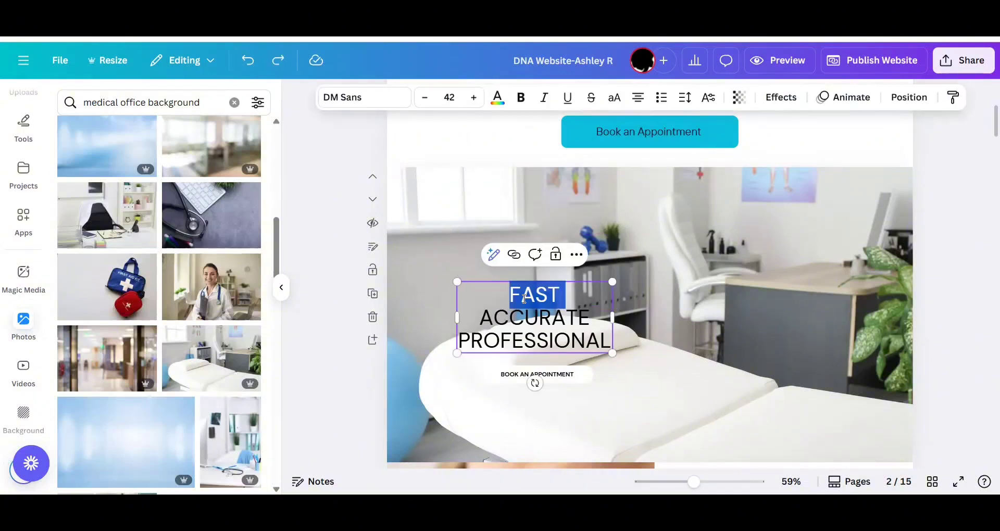
key(ctrl+a)
click(500, 95)
click(188, 223)
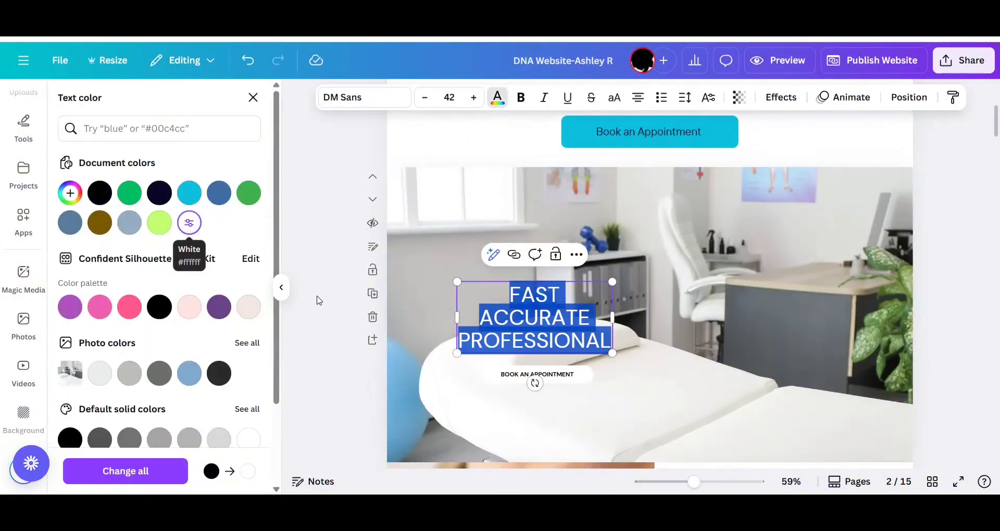
click(316, 297)
Try Aqua blue #0cc0df on the headline text and undo the recoloring.
click(566, 332)
key(ctrl+a)
click(497, 98)
click(187, 192)
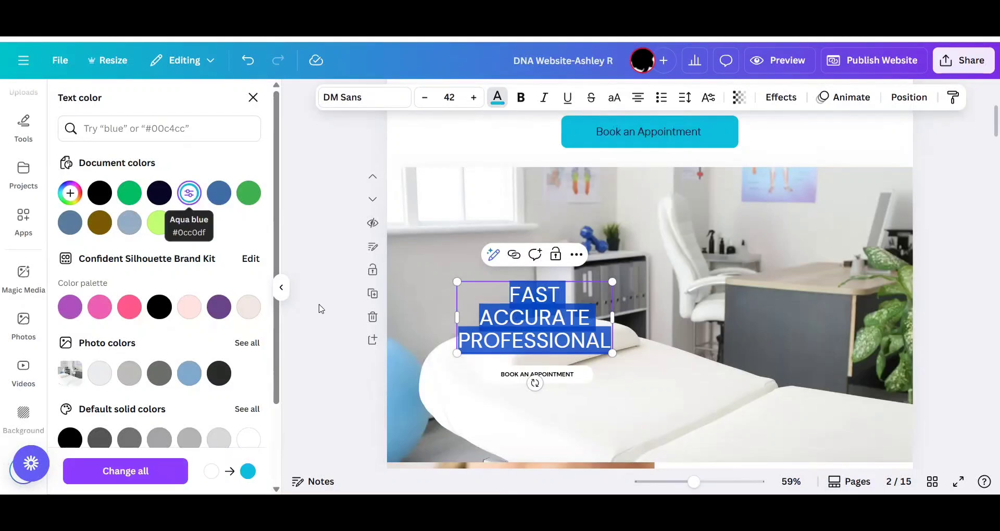
click(320, 309)
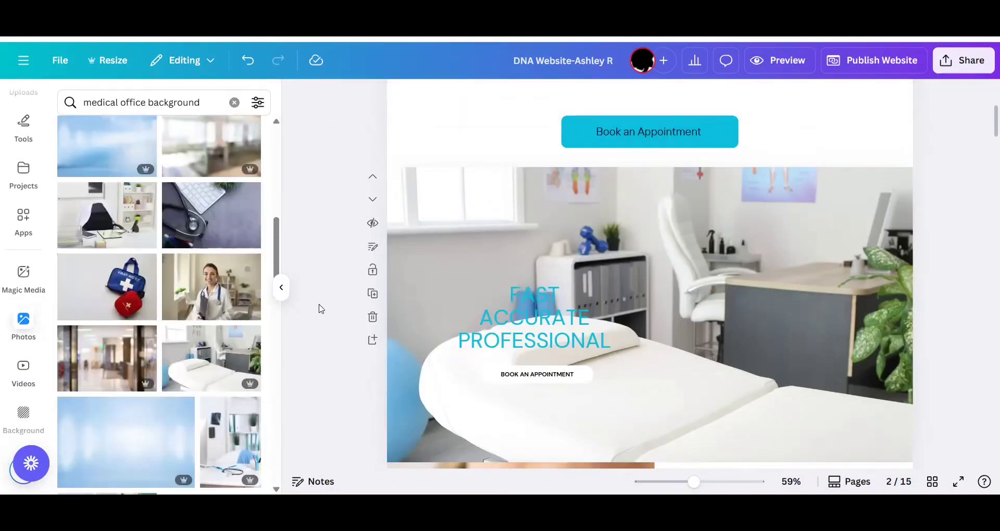
click(248, 60)
Try the Montserrat, DM Serif Display and League Spartan fonts on the headline.
click(365, 97)
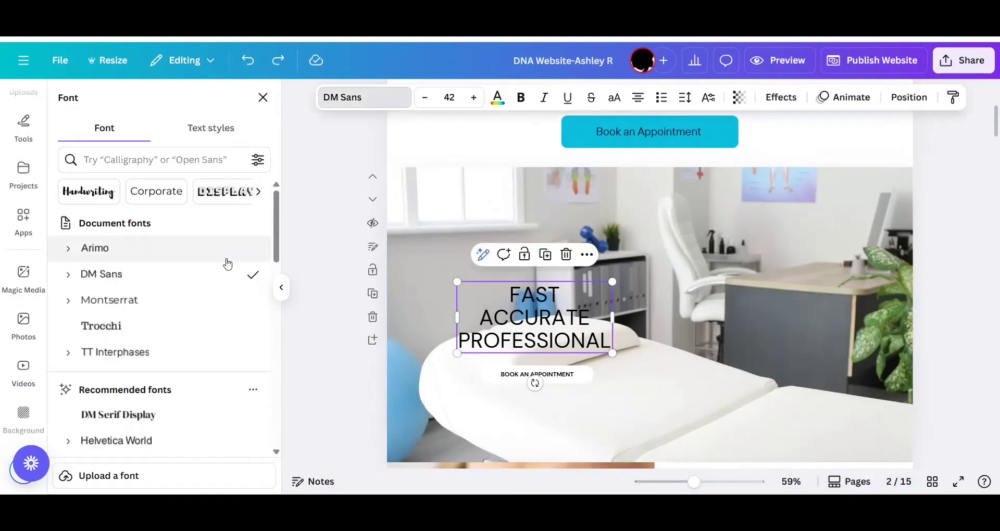
click(197, 299)
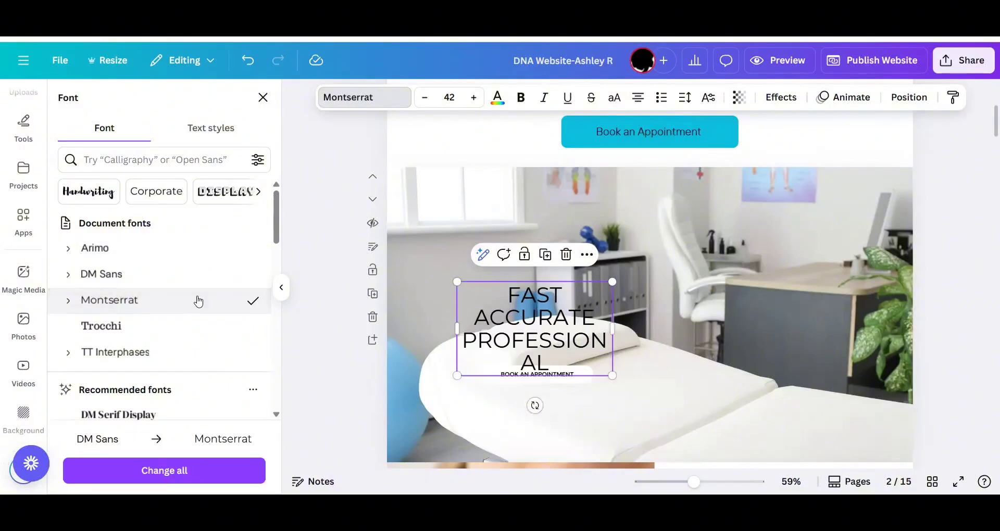
scroll(195, 281, down, 3)
click(194, 265)
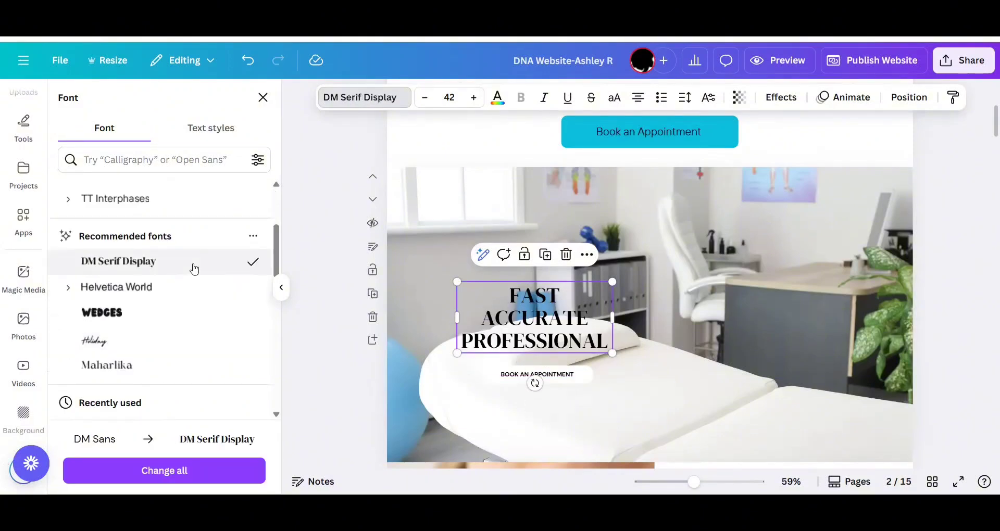
scroll(193, 266, down, 5)
click(192, 260)
click(192, 284)
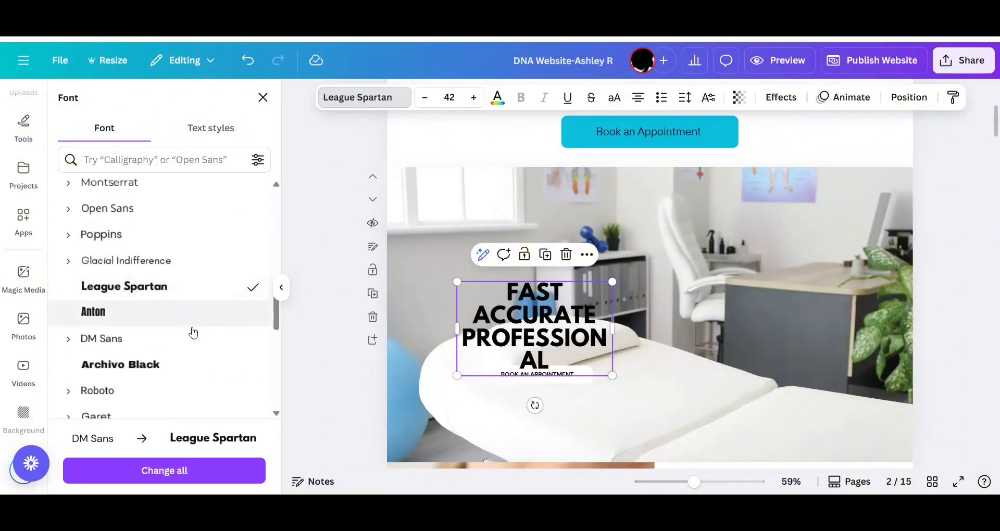
Try the Lora and Times New Roman fonts on the headline.
scroll(196, 323, down, 5)
click(205, 297)
click(202, 329)
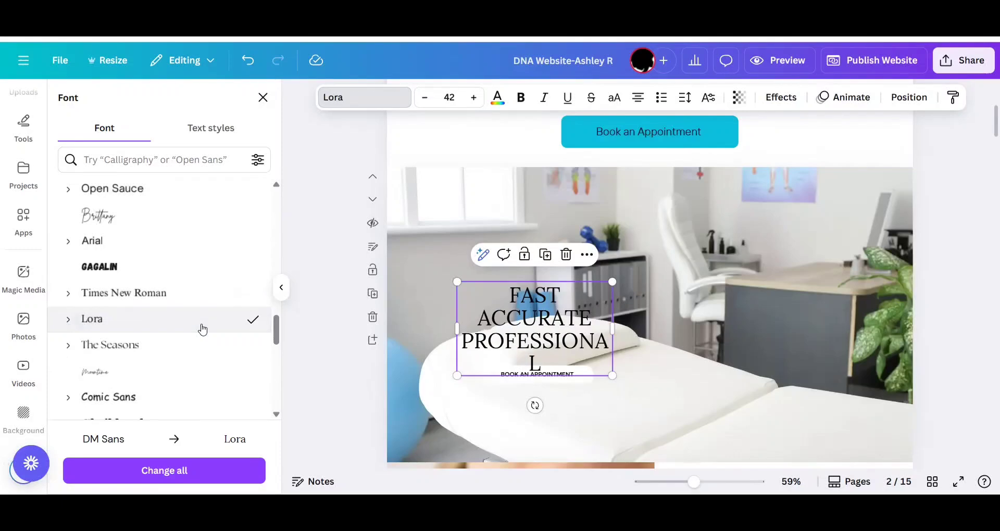
scroll(201, 328, down, 7)
click(197, 357)
scroll(198, 356, up, 8)
click(198, 357)
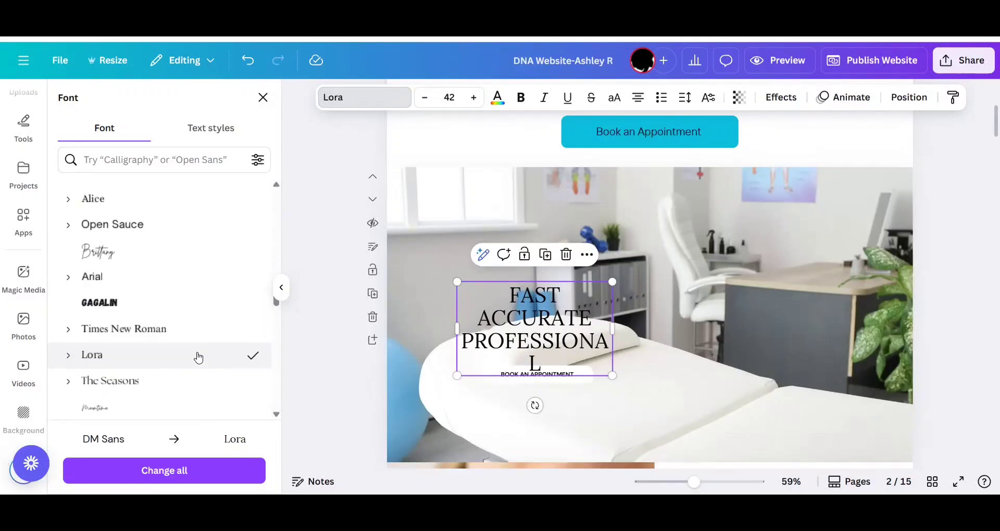
click(206, 331)
Set the headline's font to DM Serif Display and enlarge the headline toward the page's upper-left corner.
scroll(211, 284, up, 6)
scroll(211, 284, down, 1)
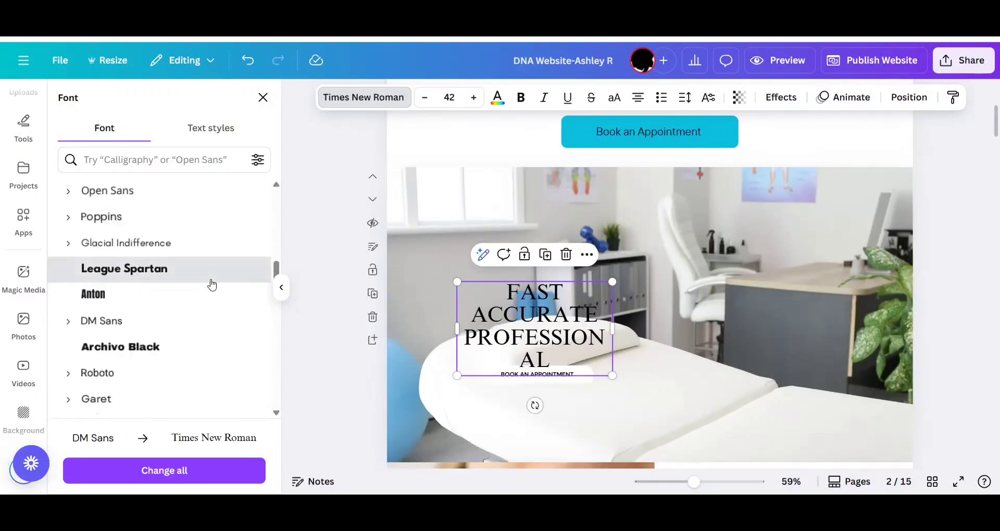
click(211, 276)
click(216, 247)
scroll(214, 245, up, 10)
click(203, 270)
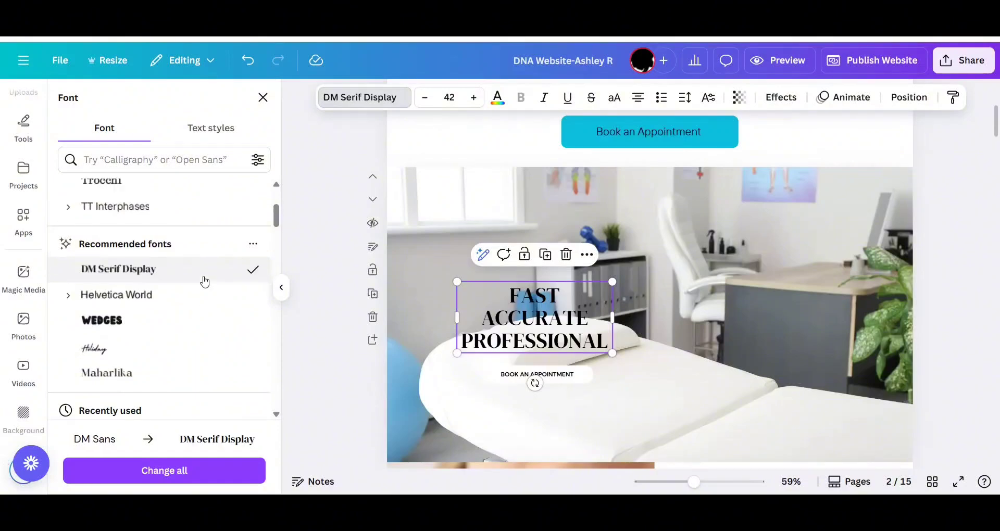
drag(457, 282, 401, 252)
click(962, 315)
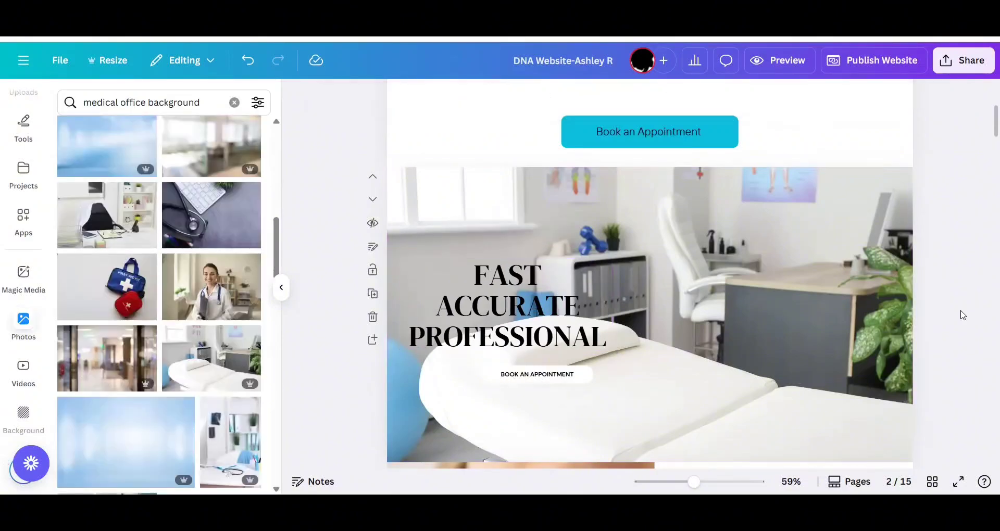
Center the headline in the lower half of the banner and place the BOOK AN APPOINTMENT button centered beneath it.
drag(512, 306, 668, 421)
click(646, 439)
click(947, 356)
scroll(948, 357, down, 2)
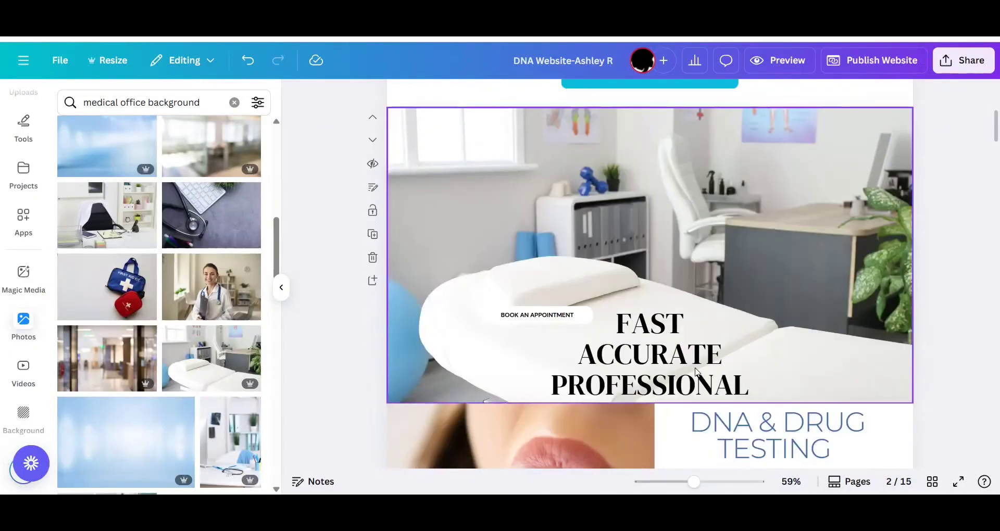
drag(695, 369, 695, 339)
click(929, 317)
drag(554, 316, 666, 381)
click(958, 314)
scroll(959, 314, up, 1)
Enlarge the headline to about size 83.8 and center it in the banner above the button.
click(702, 309)
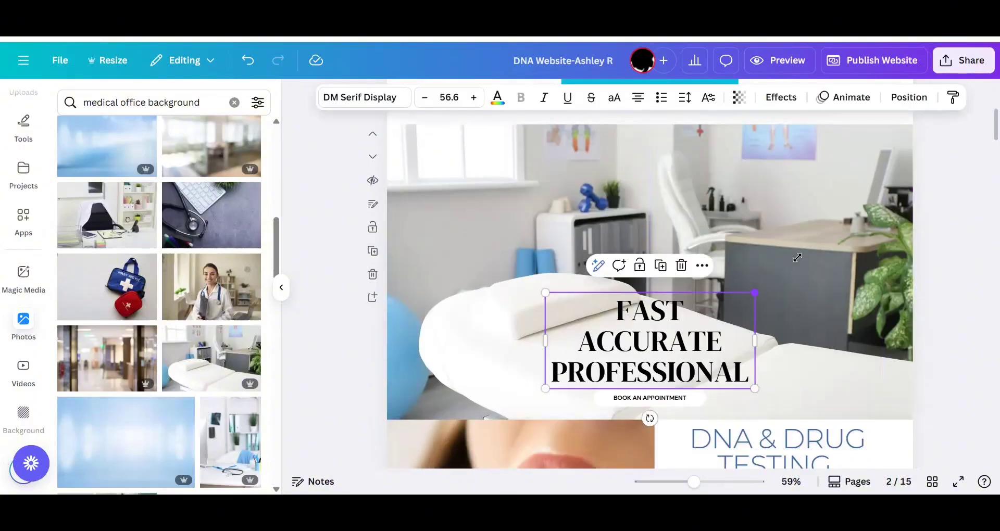
drag(545, 293, 488, 250)
drag(669, 323, 675, 273)
click(952, 298)
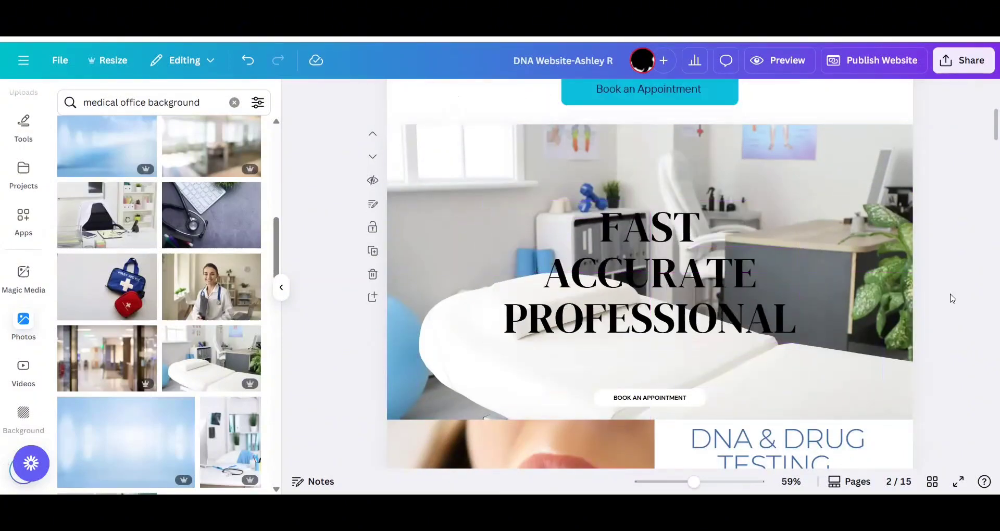
Add a square shape to the banner page and color it Light gray #ecedec.
scroll(27, 151, up, 4)
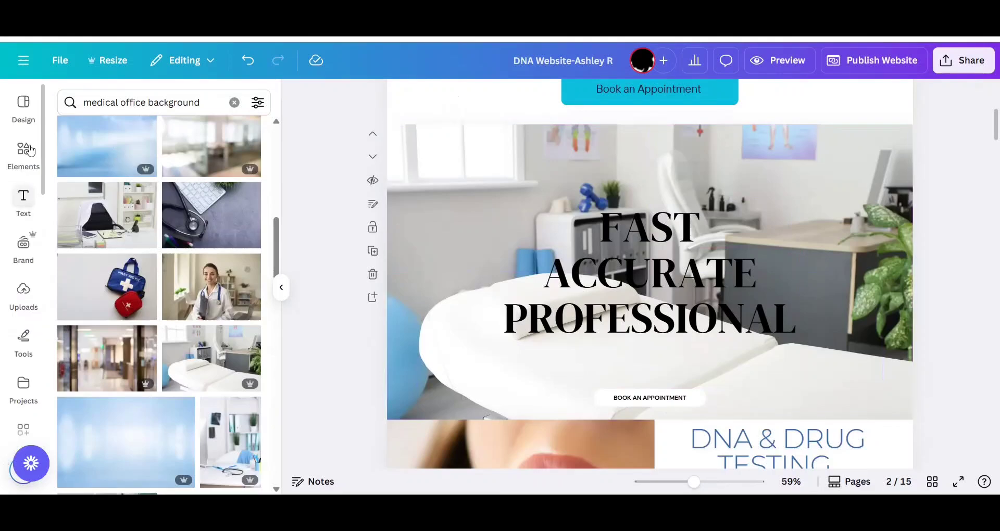
click(26, 152)
click(81, 284)
click(367, 98)
click(219, 225)
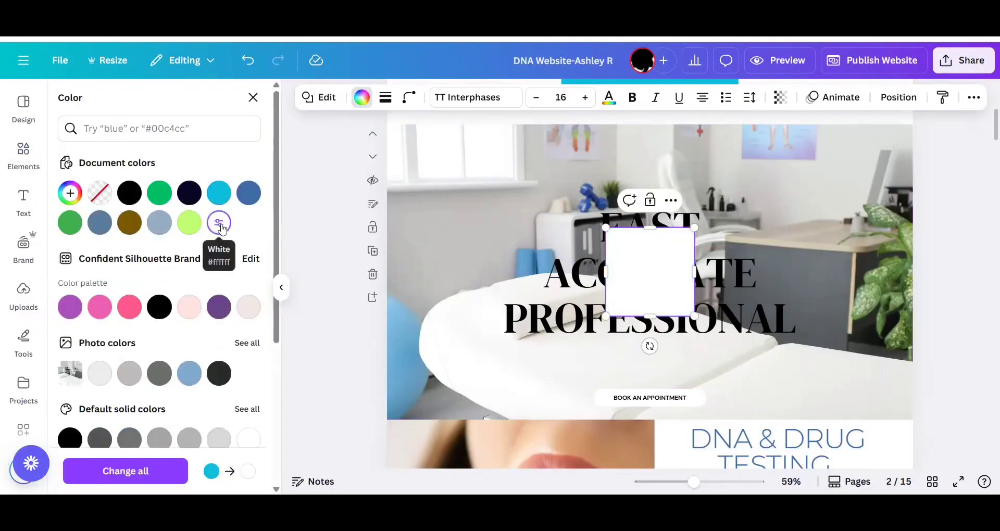
scroll(221, 228, down, 3)
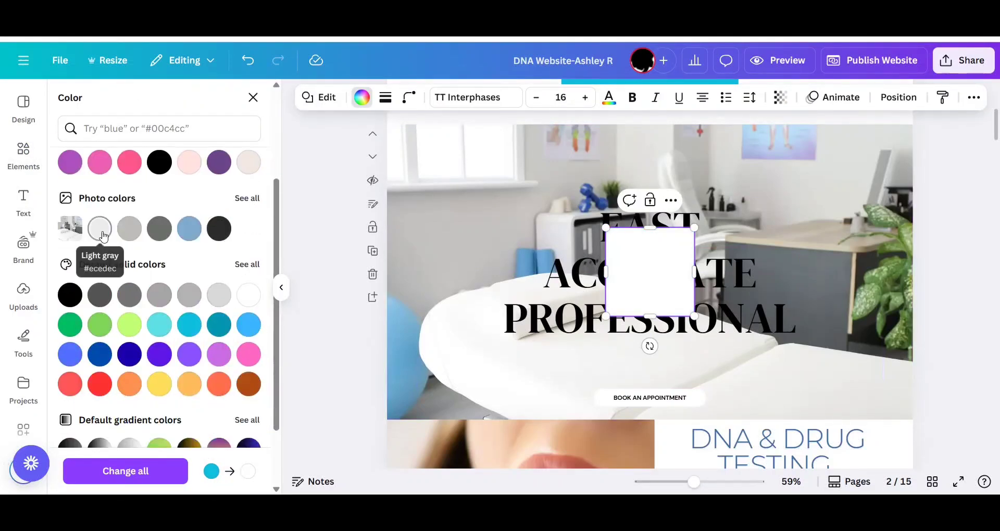
click(99, 228)
Stretch the gray square corner to corner over the whole banner photo.
drag(604, 223, 387, 126)
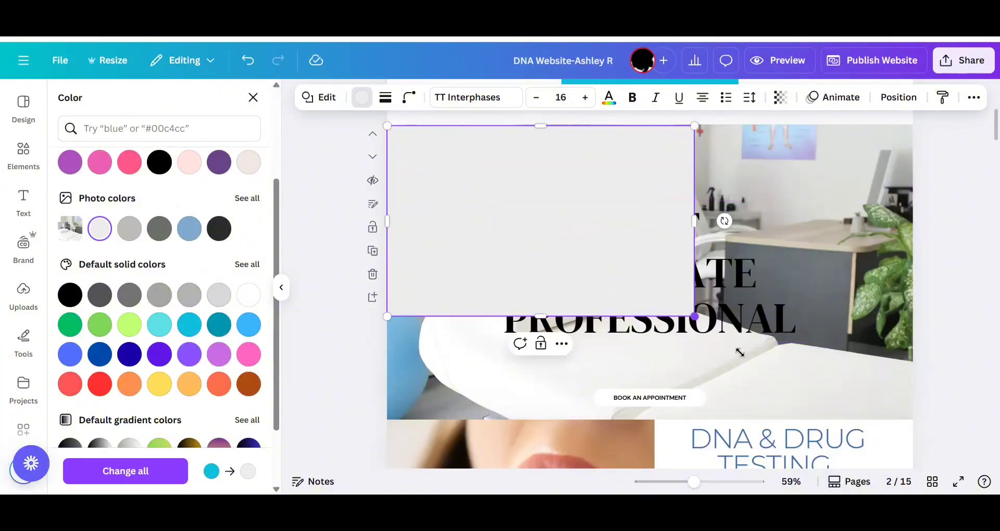
drag(693, 314, 911, 419)
click(979, 378)
click(761, 297)
drag(911, 125, 913, 123)
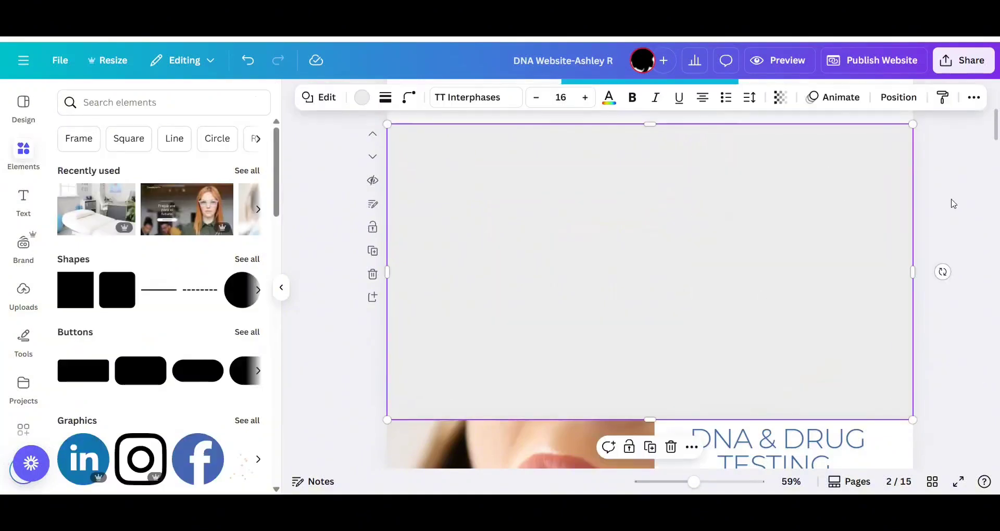
Extend the gray overlay's right edge slightly past the page edge so no strip of photo is left uncovered.
click(952, 204)
click(885, 226)
drag(912, 272, 915, 273)
click(953, 299)
click(900, 276)
drag(912, 420, 913, 420)
key(Left)
click(924, 355)
click(880, 317)
click(976, 347)
click(891, 308)
drag(913, 272, 915, 272)
click(949, 298)
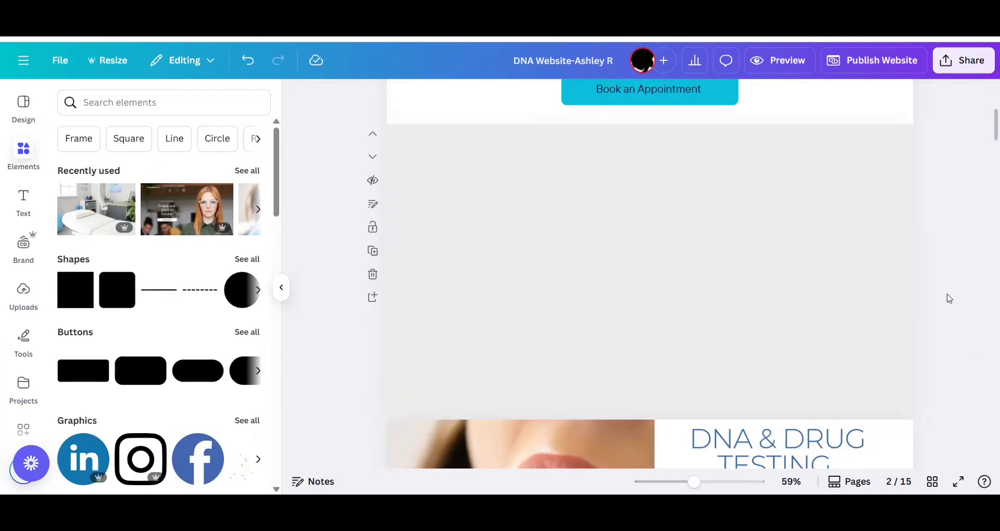
Make the gray overlay mostly transparent and send it behind the headline.
click(874, 251)
click(780, 98)
drag(815, 150, 729, 151)
click(661, 296)
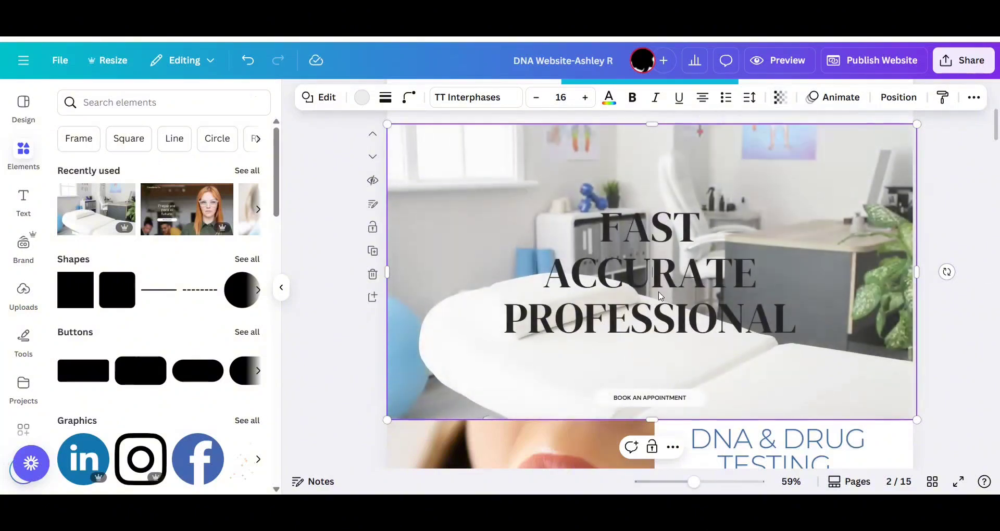
click(899, 97)
click(240, 168)
Try the Lift effect on the headline, reset its effect to None, and color the text White #ffffff.
click(643, 278)
click(781, 97)
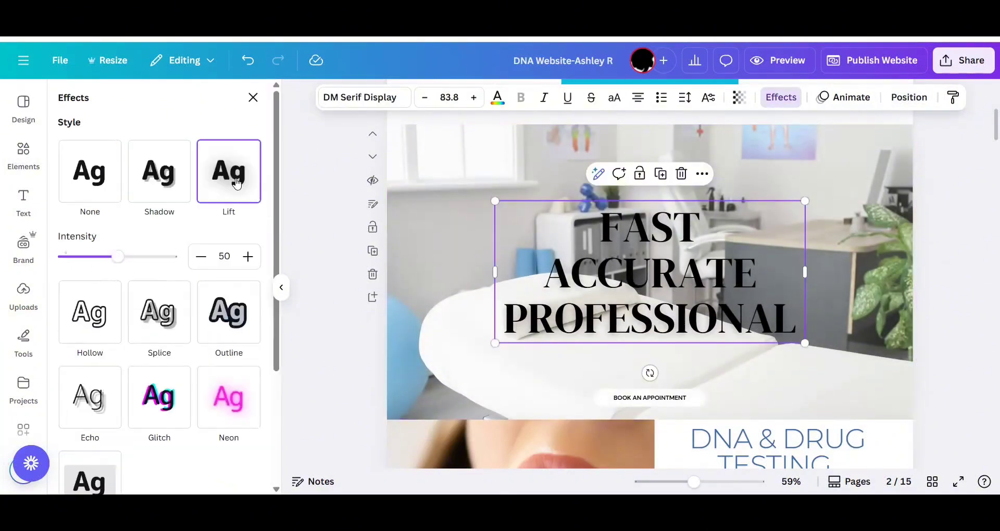
click(89, 172)
click(497, 98)
click(212, 225)
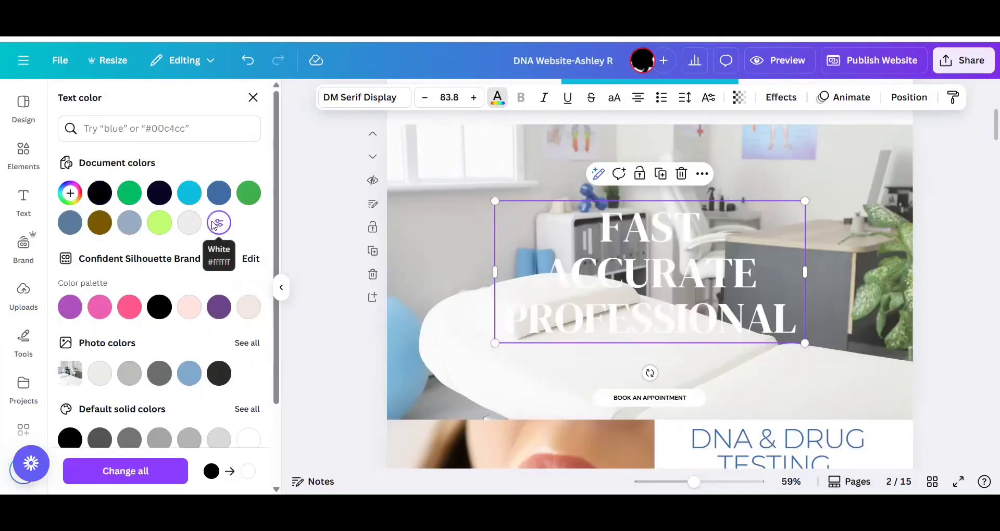
Recolor the banner overlay Dark blue #060724 and set its transparency to 20.
click(439, 185)
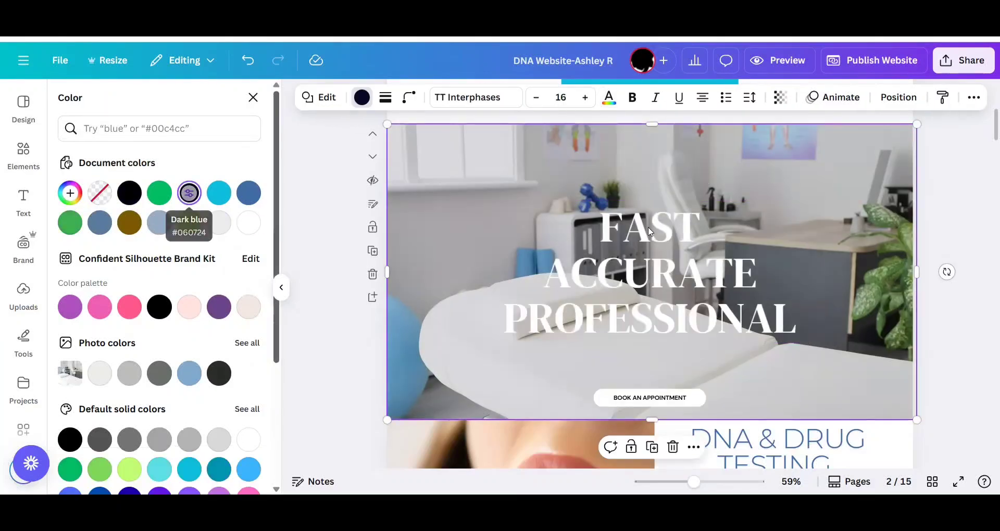
click(779, 96)
click(736, 151)
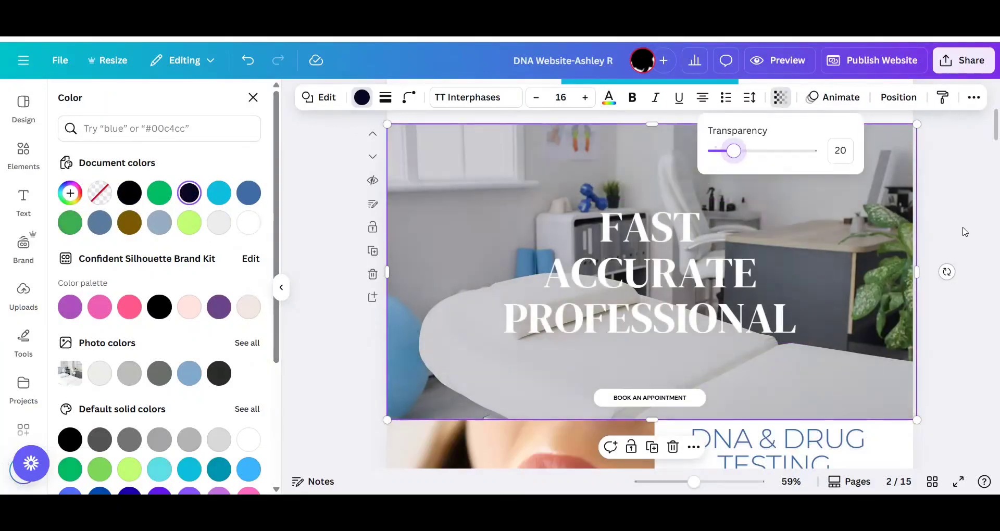
click(964, 232)
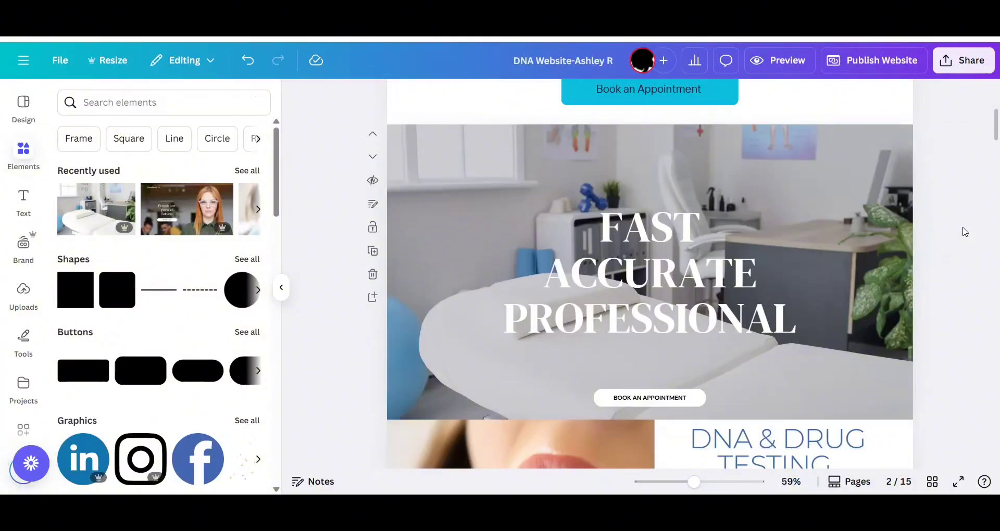
Try black, aqua blue and blue as the headline's text color and return it to white.
click(719, 264)
click(497, 97)
click(100, 192)
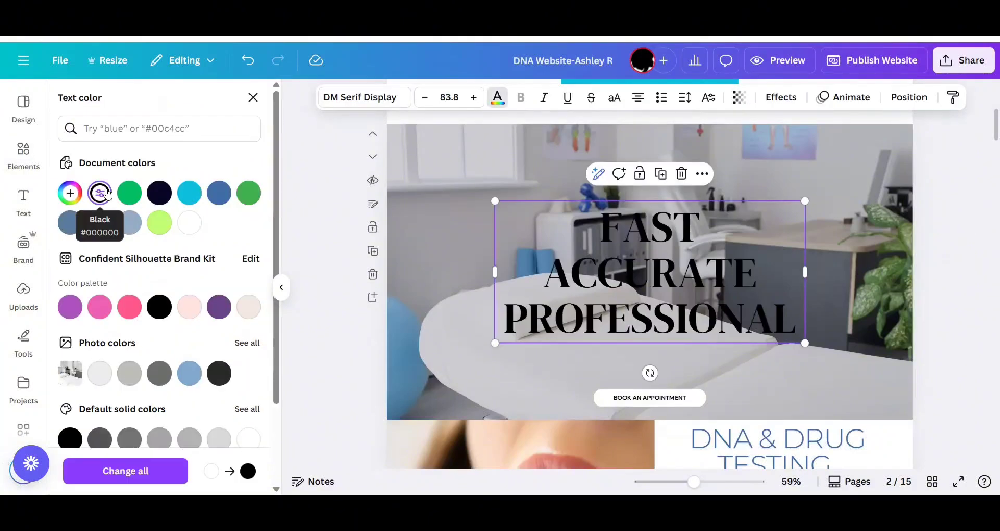
click(189, 193)
click(219, 193)
click(189, 223)
click(313, 322)
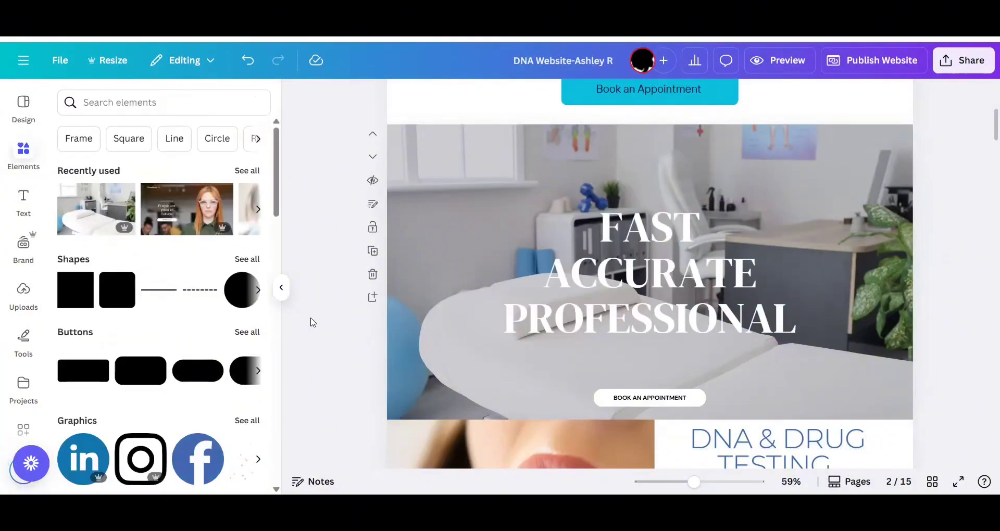
Change the BOOK AN APPOINTMENT button's fill from white to the document's aqua blue.
click(696, 398)
click(696, 399)
click(544, 97)
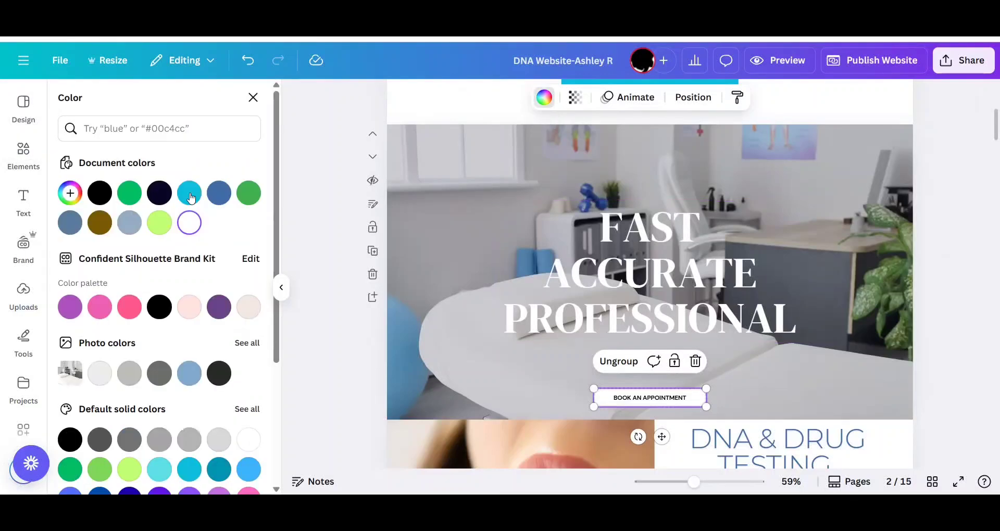
click(189, 193)
click(331, 272)
Delete the old first page above the new banner page.
scroll(329, 271, up, 6)
click(577, 228)
click(373, 289)
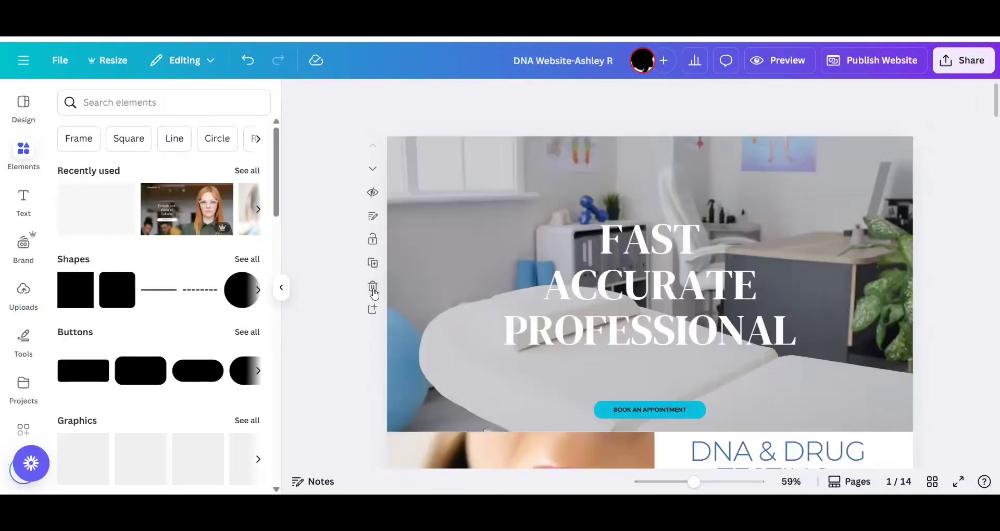
Delete the mouth swab photo from the DNA & Drug Testing page.
scroll(375, 293, down, 6)
scroll(374, 293, down, 3)
scroll(373, 293, up, 4)
click(540, 163)
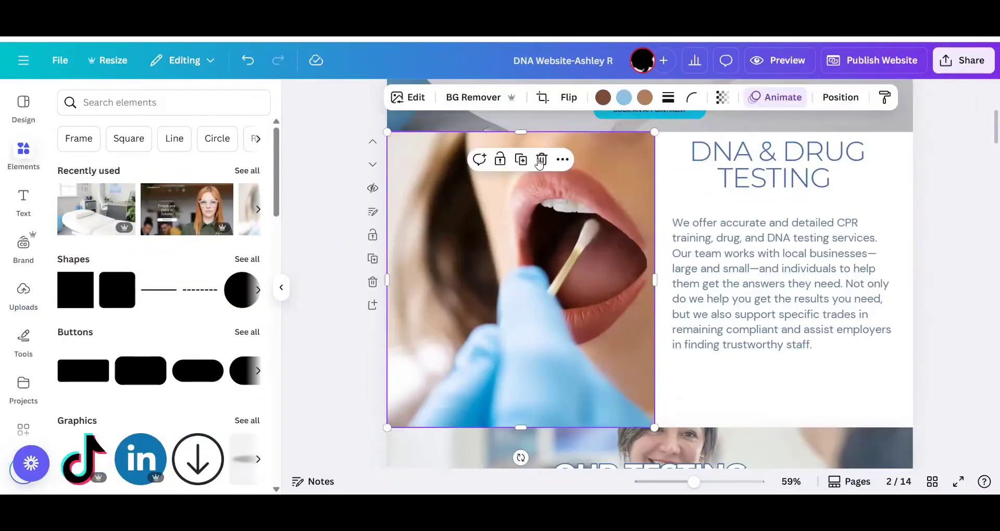
click(542, 161)
Search the photo library for "cpr" and add the photo of hands performing chest compressions on a manikin.
scroll(23, 313, down, 5)
click(24, 285)
click(235, 103)
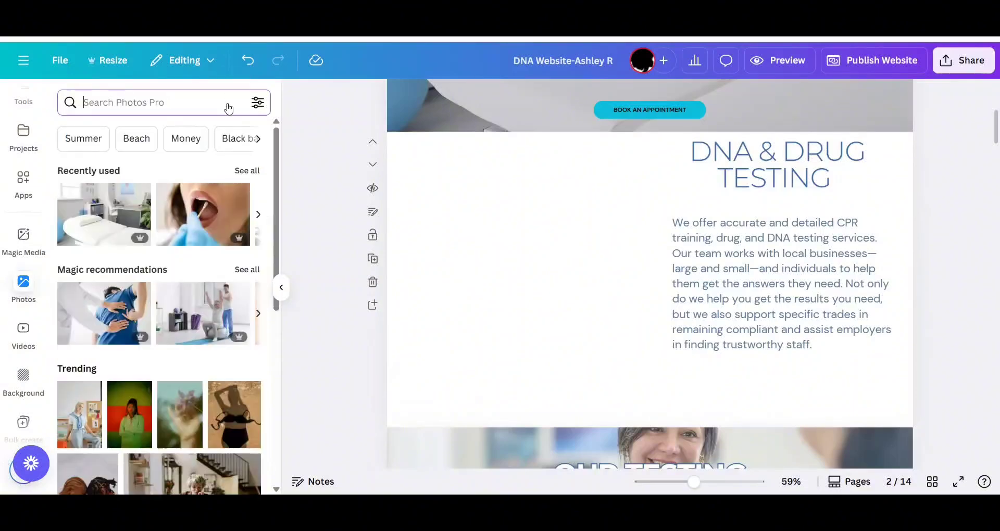
text(cpr)
key(Return)
scroll(123, 207, down, 4)
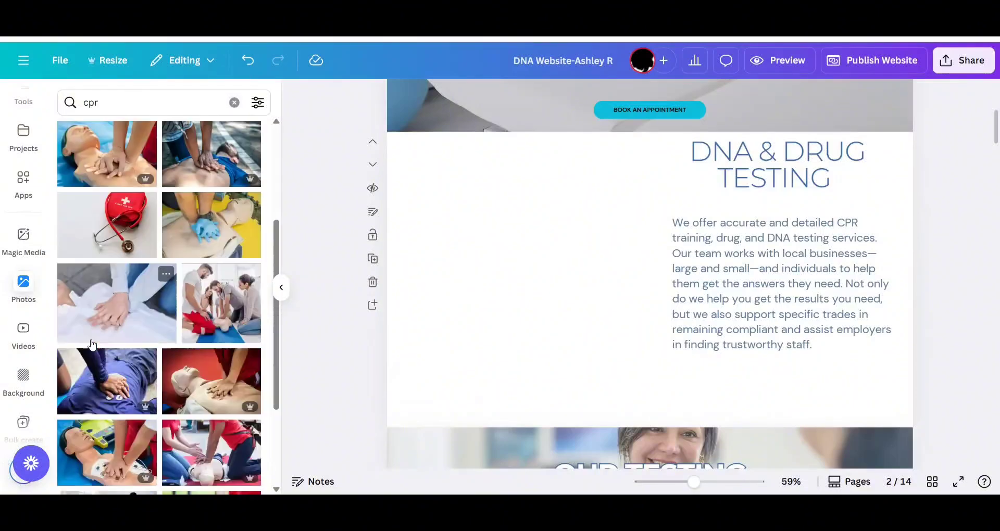
scroll(123, 207, up, 3)
click(106, 304)
Position and crop the CPR photo so it fills the page's left half at full height beside the text.
drag(545, 261, 460, 257)
drag(565, 162, 564, 131)
drag(563, 399, 562, 425)
drag(743, 281, 658, 284)
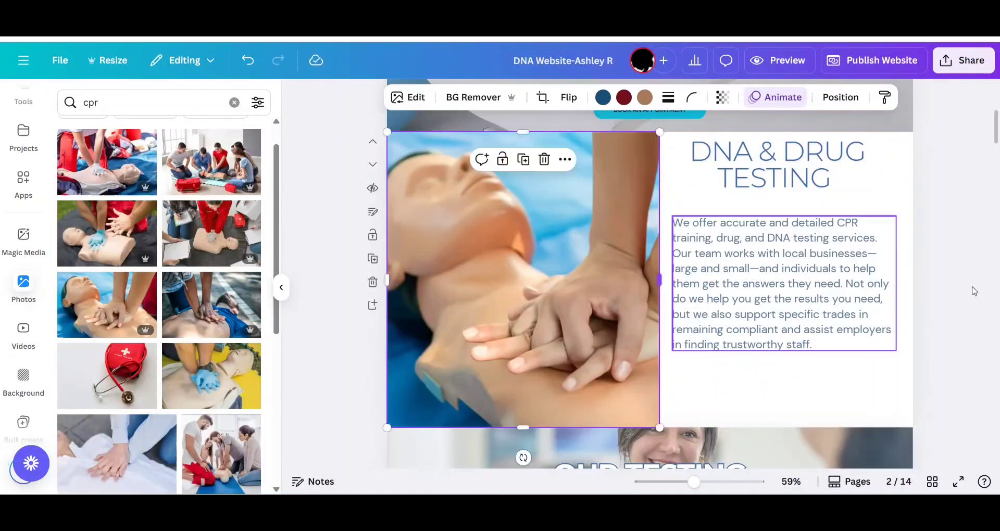
Change the page heading to "CPR TRAINING" and replace the paragraph with the copied CPR class description.
click(791, 166)
double_click(790, 166)
text(CPR TRAINING)
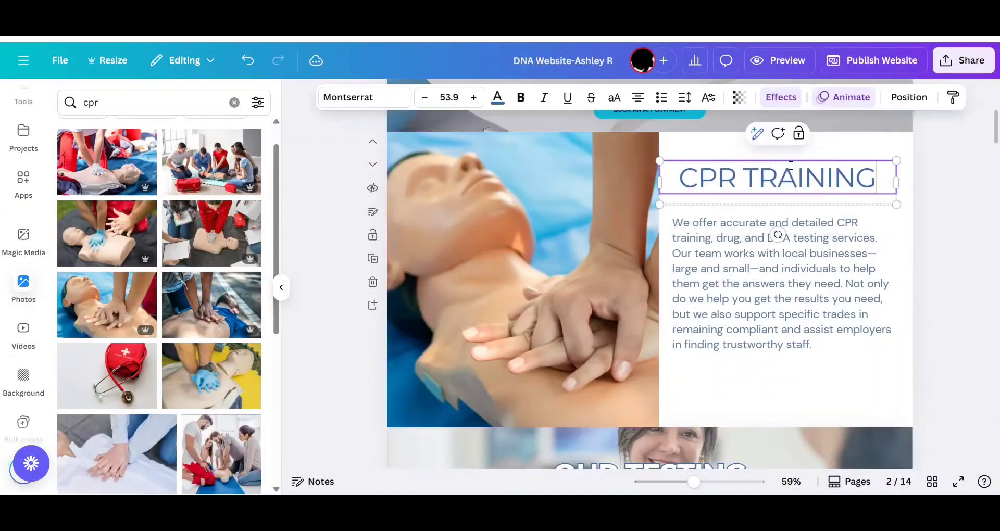
click(793, 223)
key(ctrl+a)
text(In just a few hours, you can gain the confidence and skills to save someone’s life. Our CPR classes are designed for everyday people—parents, teachers, coaches, caregivers, and community leaders—because emergencies don’t wait for professionals. Whether you're brushing up on your skills or learning for the first time, our certified instructors make training simple, supportive, and hands-on. We believe that everyone deserves the knowledge to act in a moment that matters.)
click(973, 319)
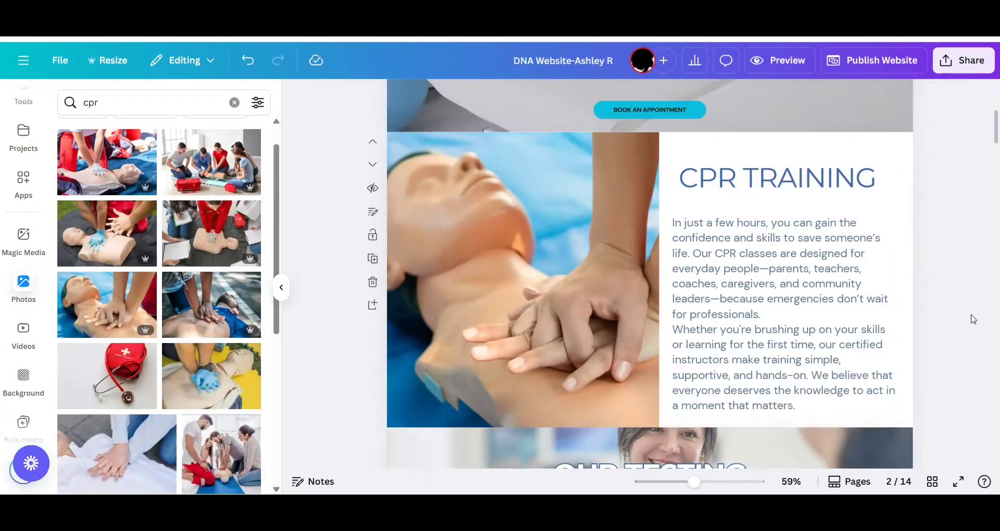
Add the subheading "SAVE A LIFE. EMPOWER YOUR COMMUNITY" in aqua blue beneath the CPR TRAINING heading.
scroll(972, 319, up, 1)
click(578, 12)
click(794, 245)
scroll(794, 244, down, 1)
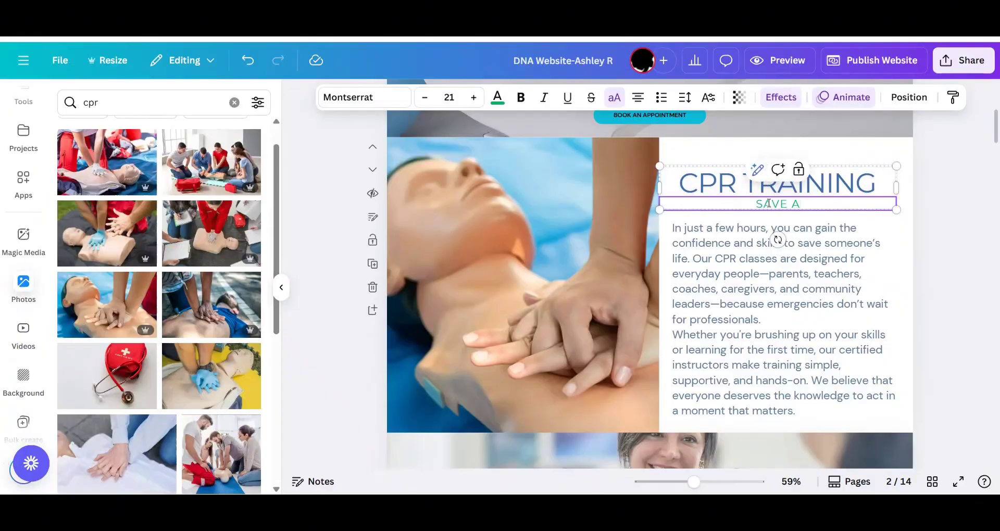
text(unit)
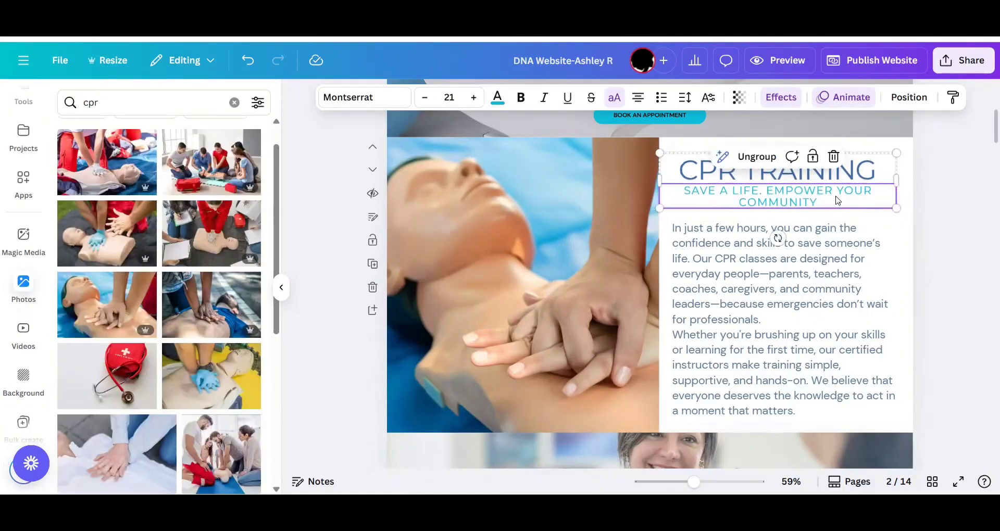
click(936, 283)
Recolor the DNA TESTING heading Blue #3d6da4 and move the description up slightly beneath it.
scroll(939, 283, up, 3)
scroll(938, 283, down, 5)
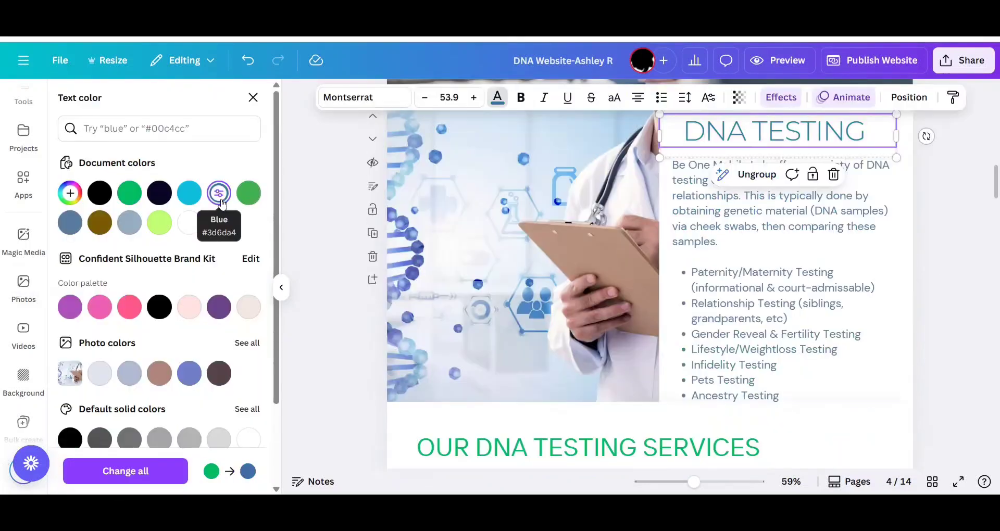
key(Escape)
key(Escape)
click(759, 222)
click(957, 316)
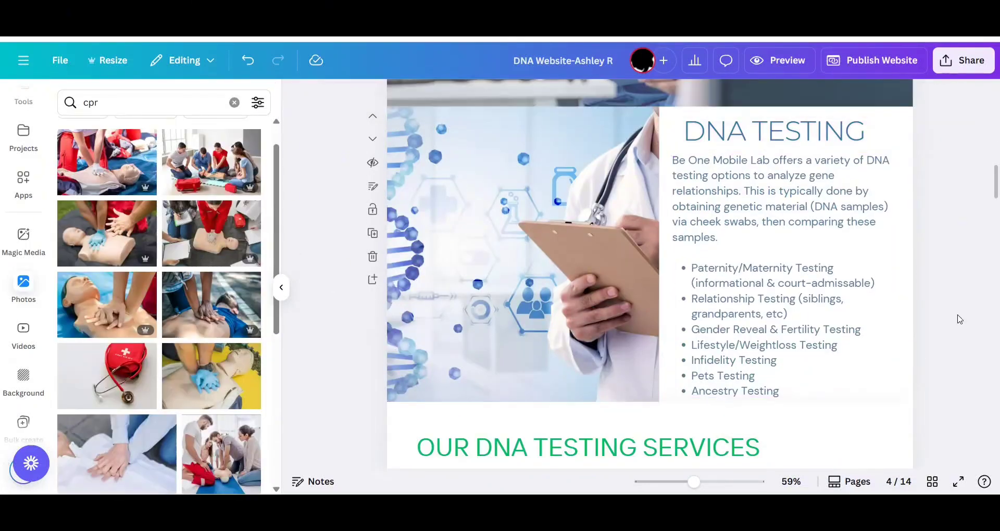
Replace "Be One Mobile Lab" with "We" at the start of the DNA TESTING description.
scroll(957, 317, up, 1)
click(771, 175)
click(770, 172)
key(BackSpace)
key(BackSpace)
key(BackSpace)
key(BackSpace)
key(BackSpace)
key(BackSpace)
key(BackSpace)
key(BackSpace)
key(BackSpace)
key(BackSpace)
key(BackSpace)
key(BackSpace)
key(BackSpace)
key(BackSpace)
key(BackSpace)
key(BackSpace)
key(BackSpace)
text(We)
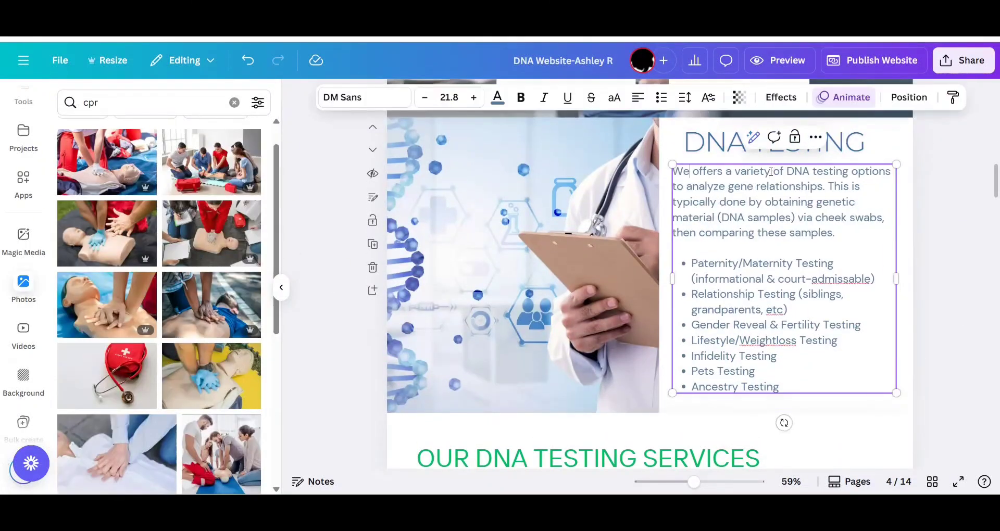